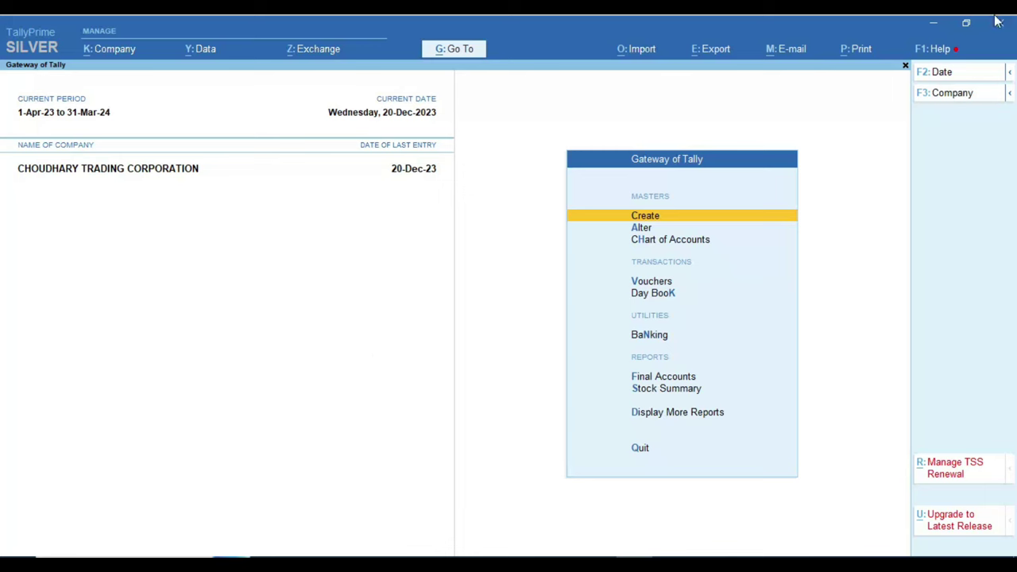
- Check the Silver installation's product and license details, including its application path
left_click(951, 51)
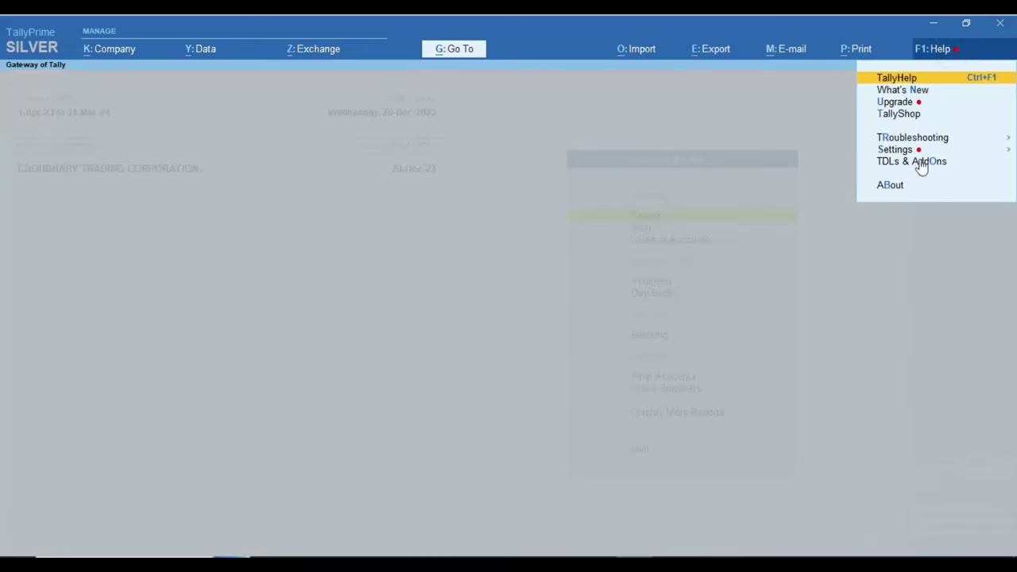
left_click(891, 186)
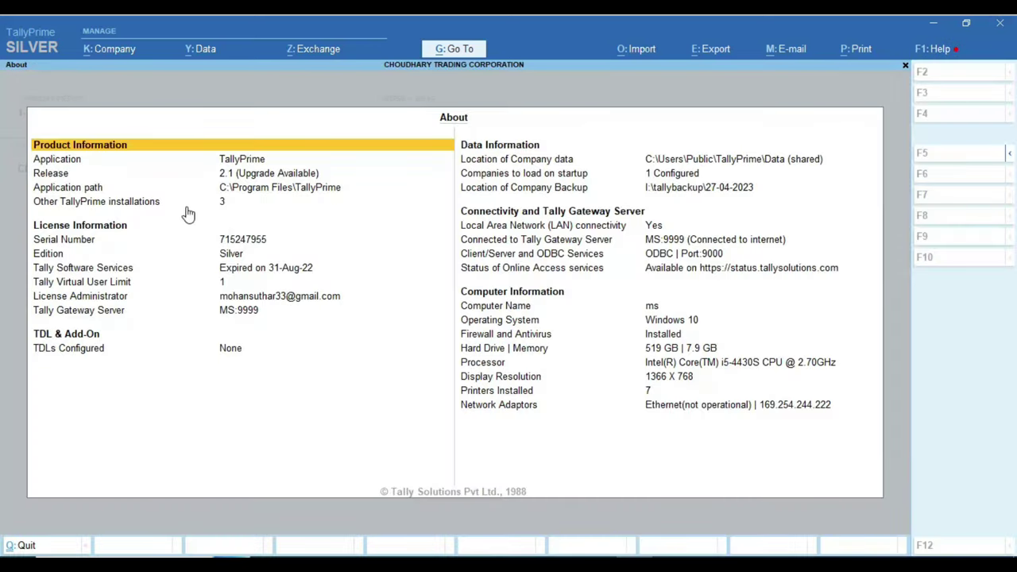
left_click(115, 189)
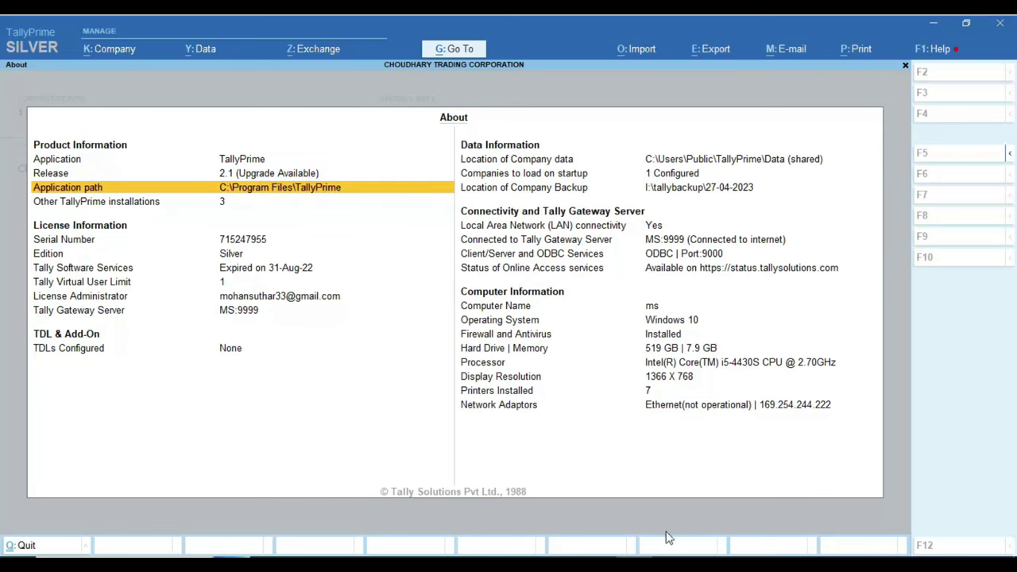
key("Escape")
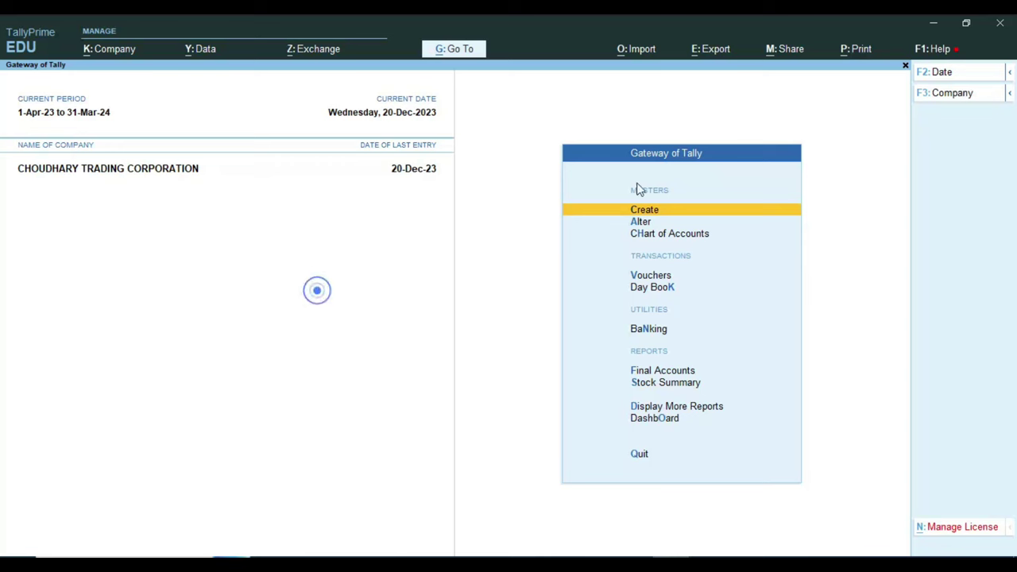
- Compare the EDU installation's release details with the Silver installation's details
left_click(954, 52)
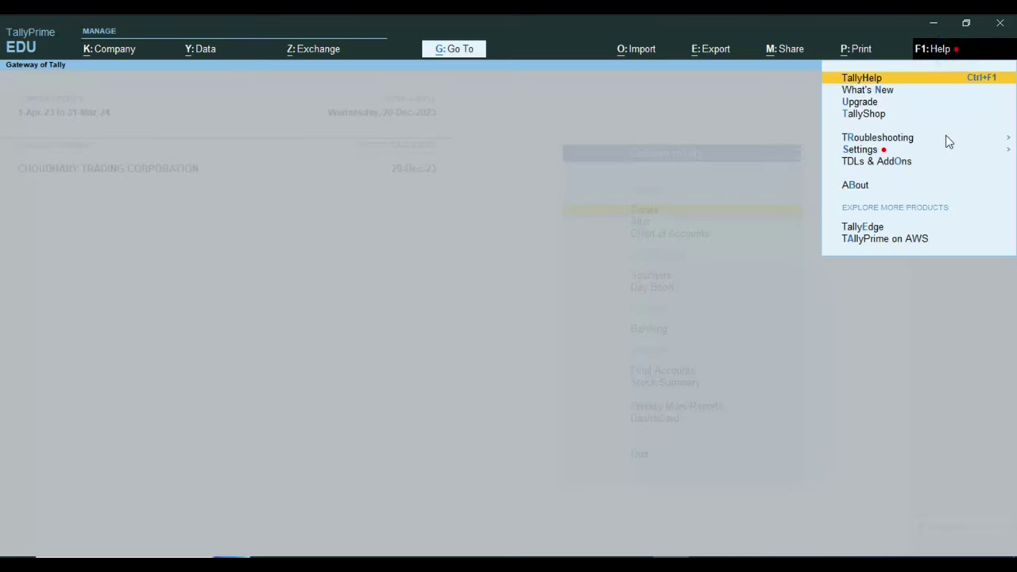
left_click(857, 186)
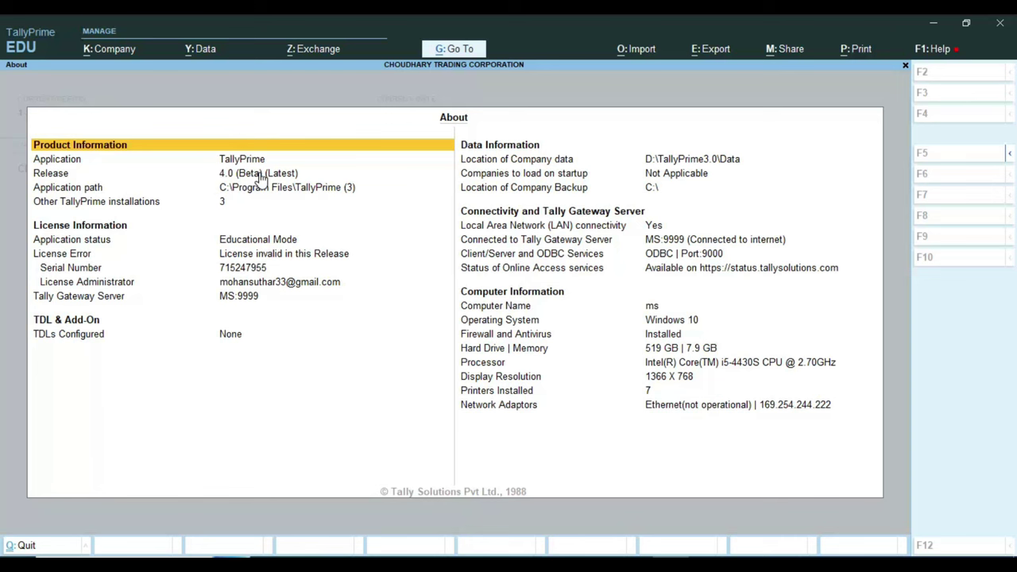
key("Escape")
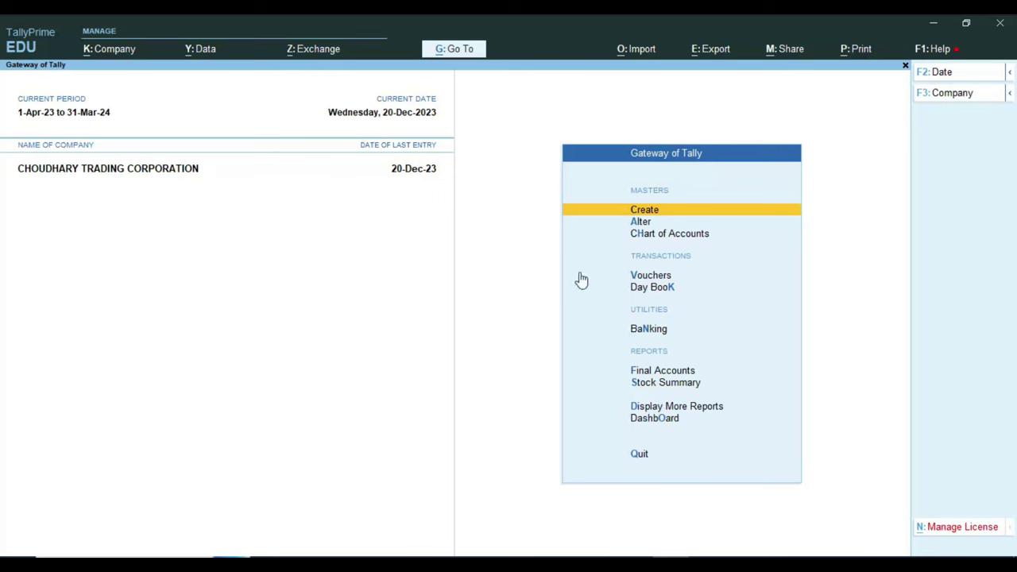
key("F1")
key("a")
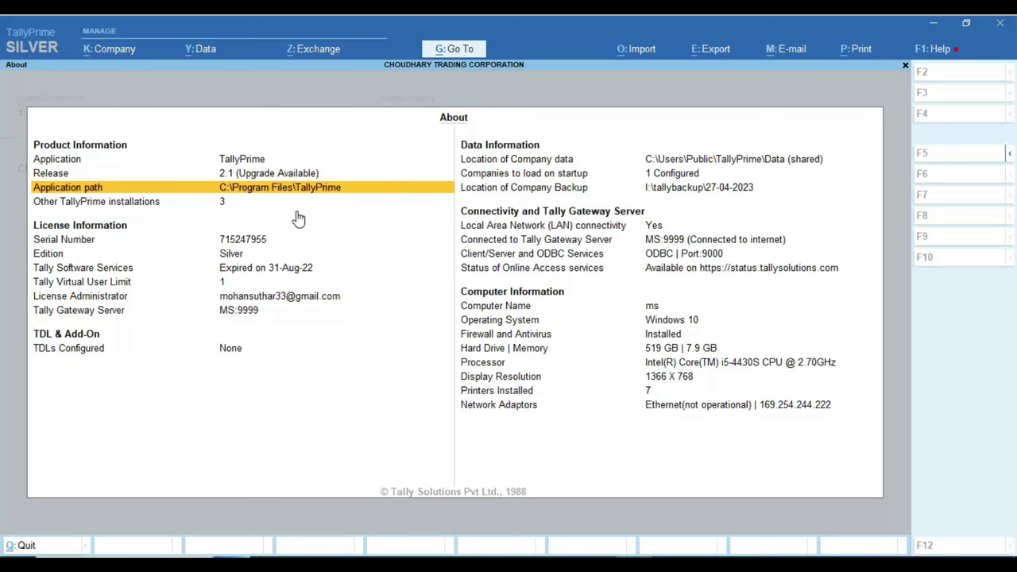
key("Escape")
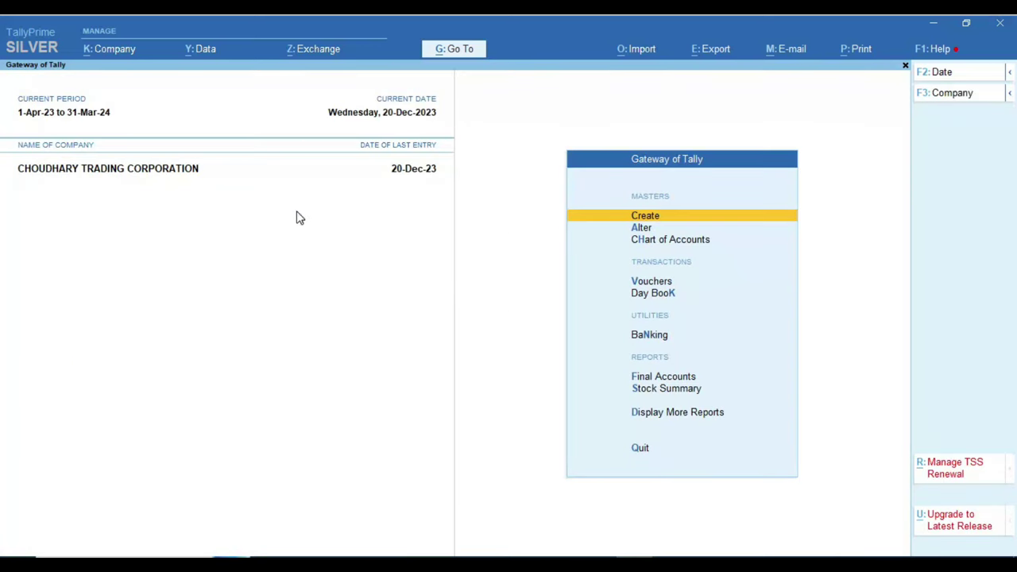
- Show the Day Book for the period 1-Apr-23 to 20-Dec-23
key("k")
key("F2")
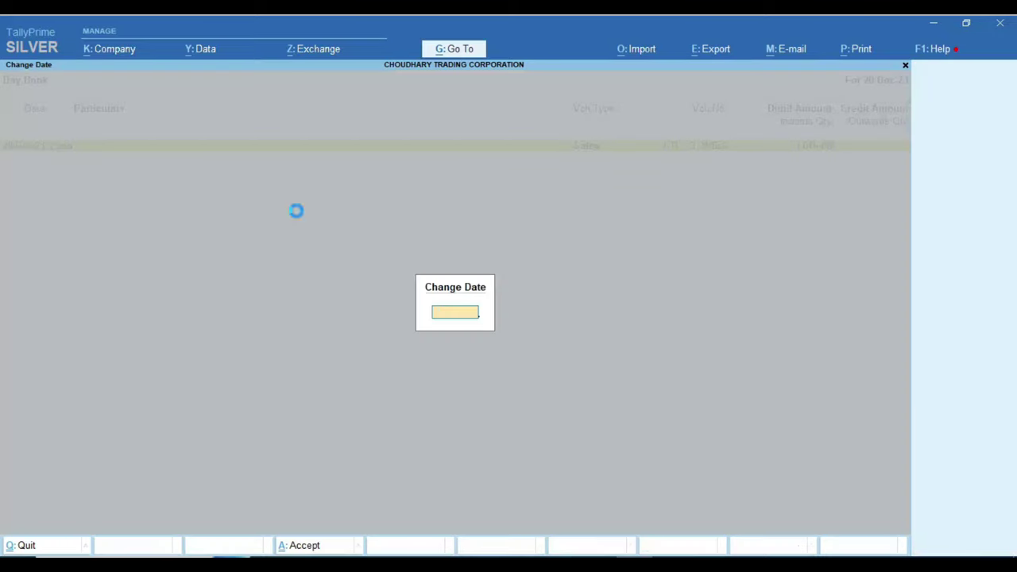
key("Return")
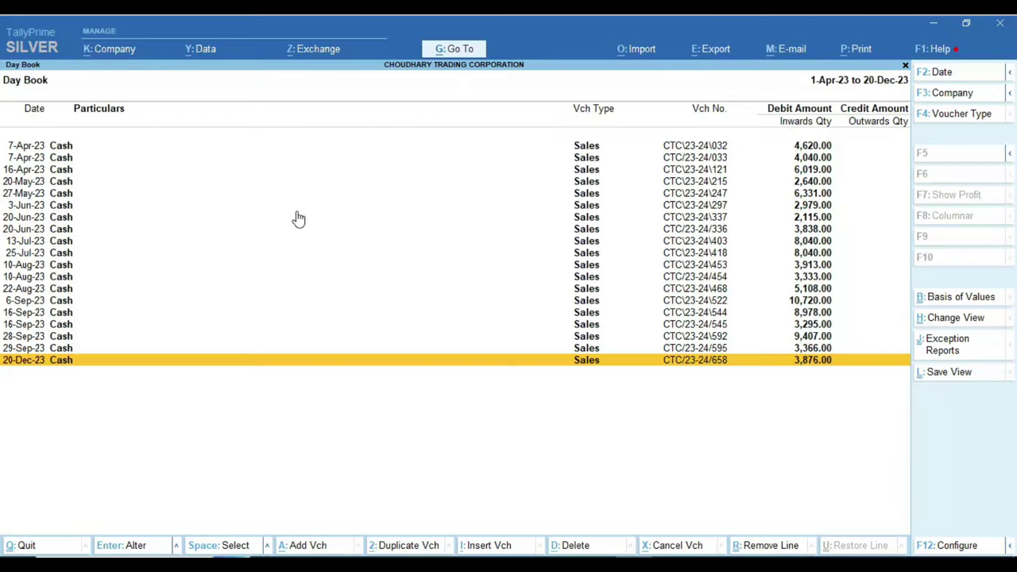
- Open the 7-Apr-23 Sales voucher CTC\23-24\032 and bring up its PDF export settings
key("Home")
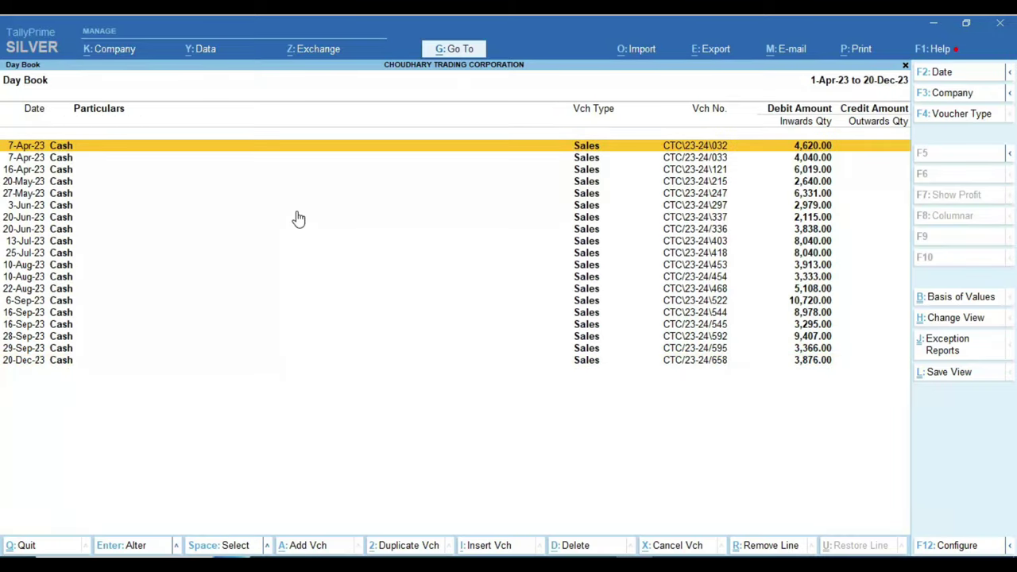
key("Return")
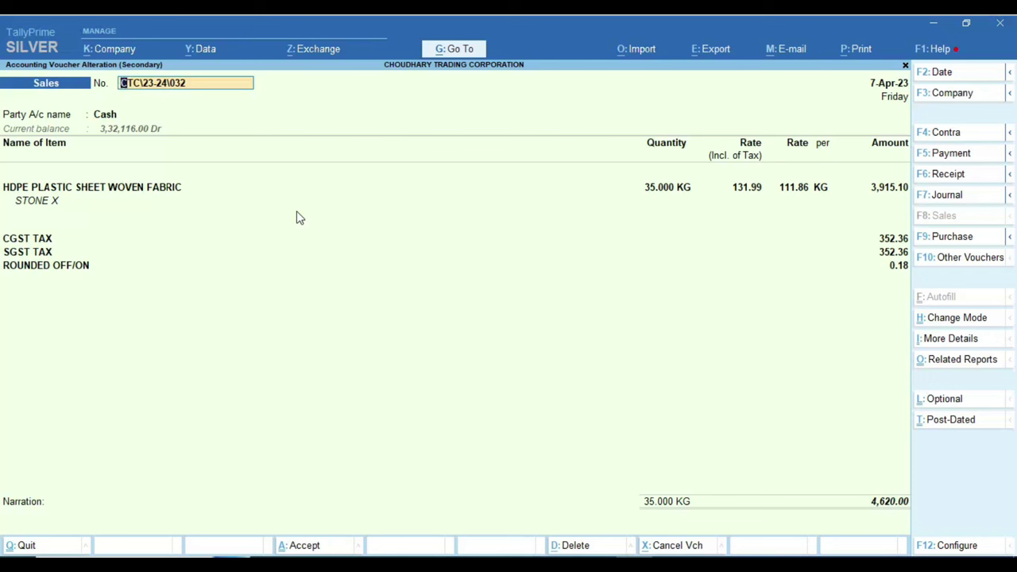
key("ctrl")
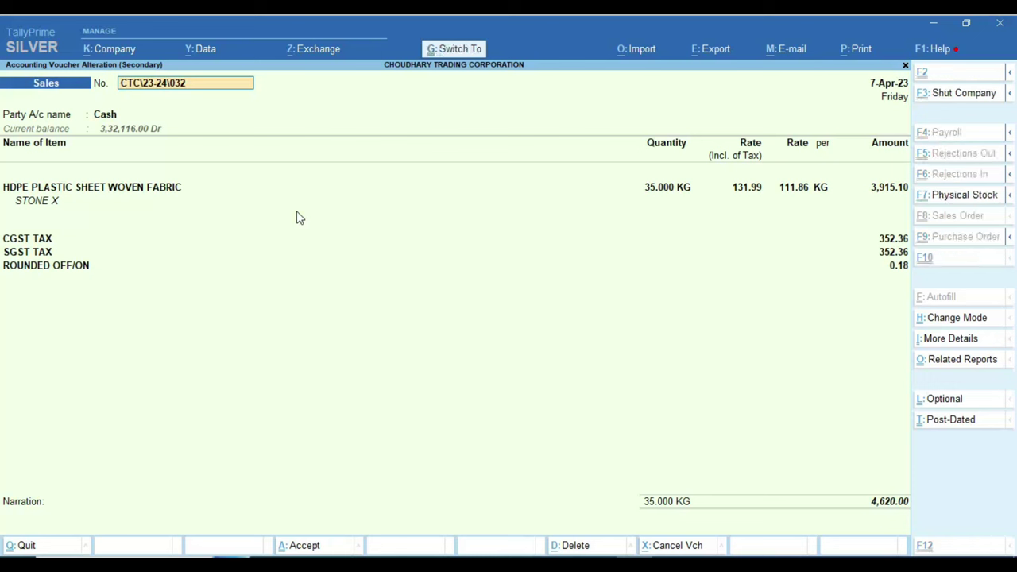
key("alt+e")
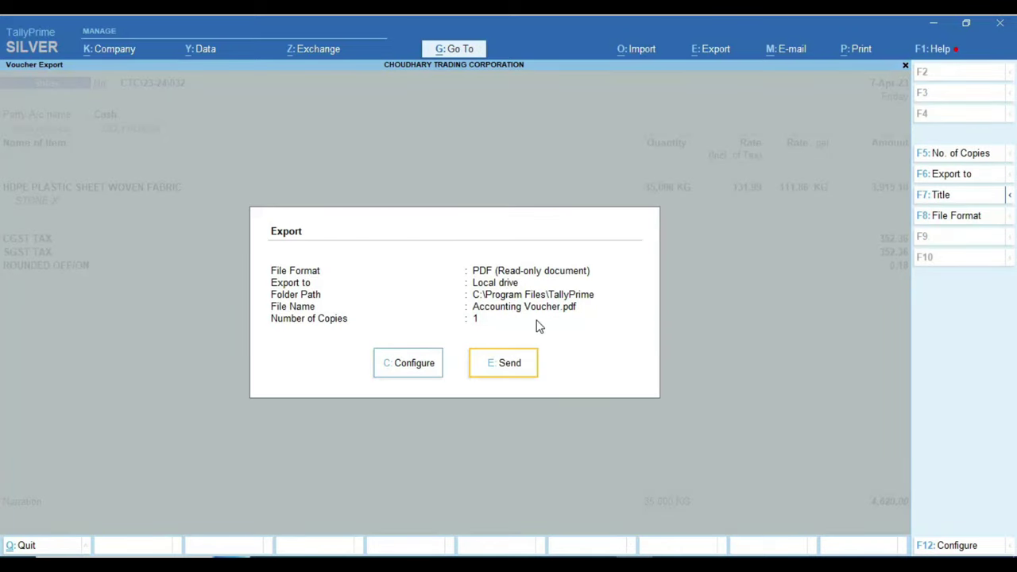
key("ctrl")
left_click(521, 370)
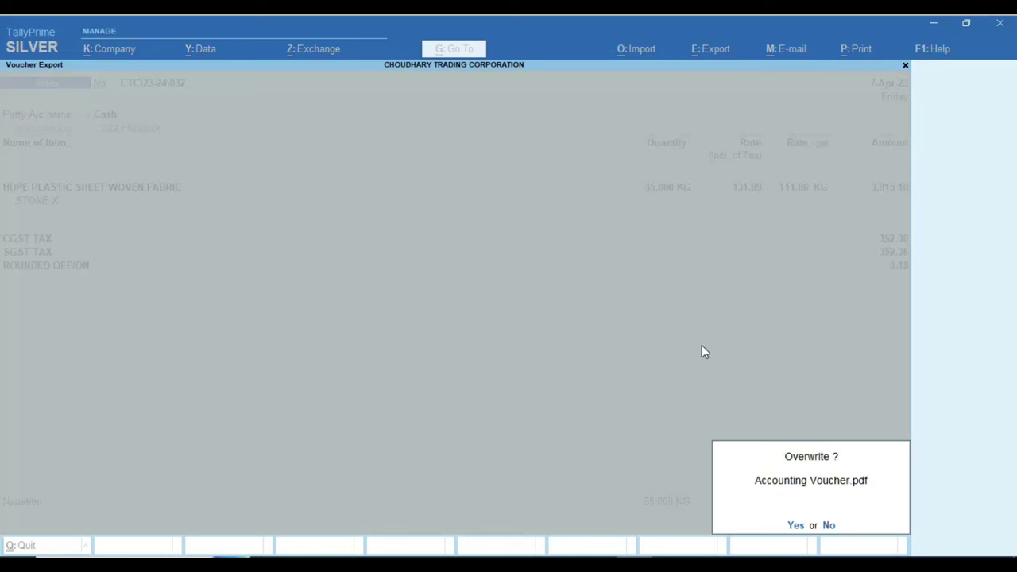
key("n")
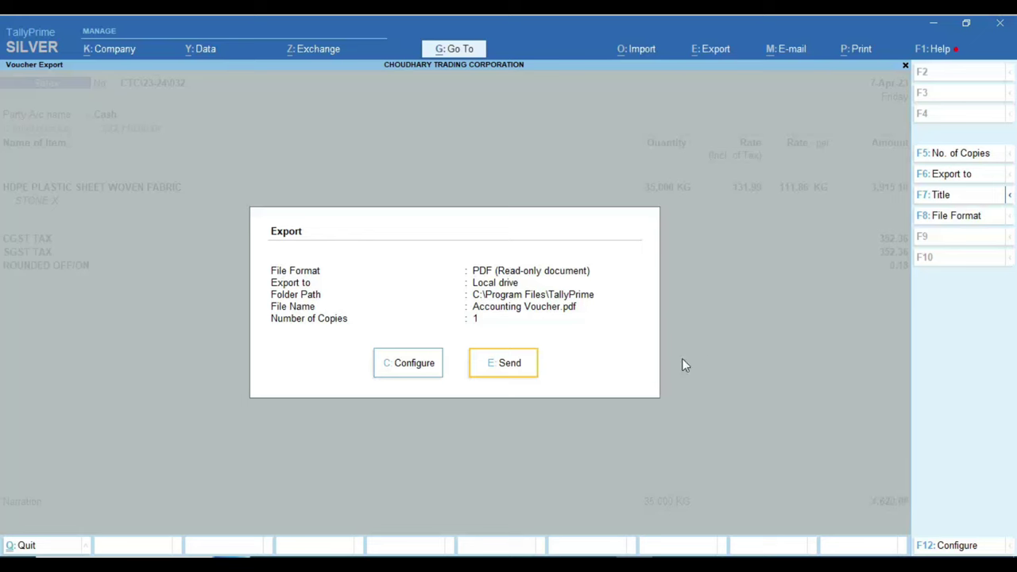
- Open Accounting Voucher.pdf from the TallyPrime folder to check its tax invoice
mouse_move(344, 565)
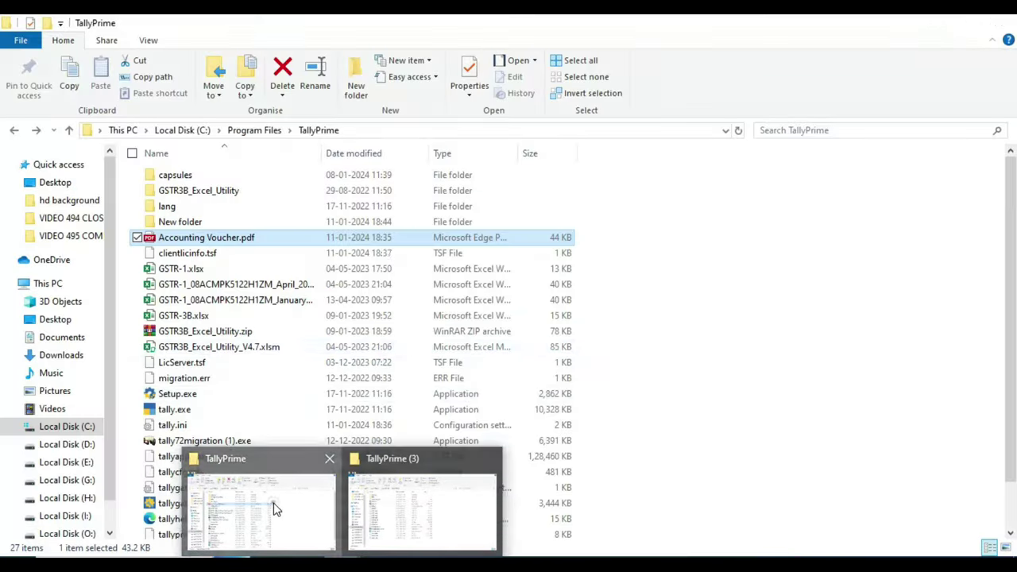
left_click(277, 509)
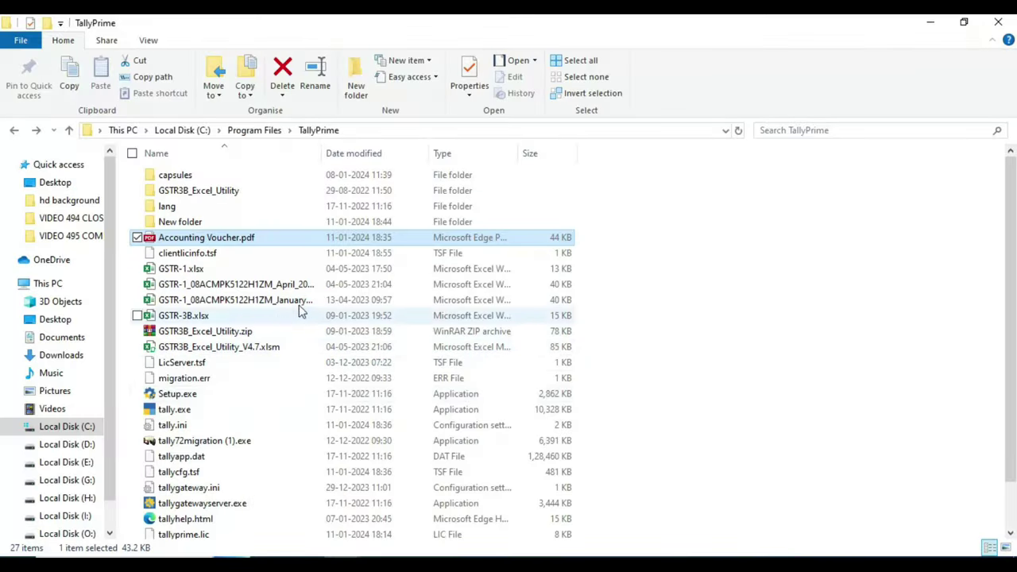
left_click(711, 248)
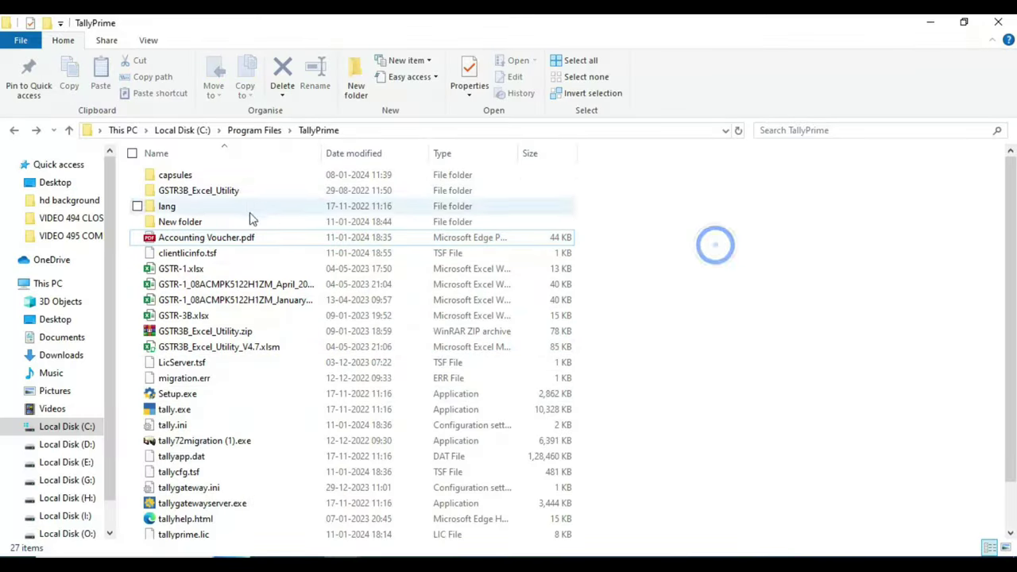
left_click(154, 243)
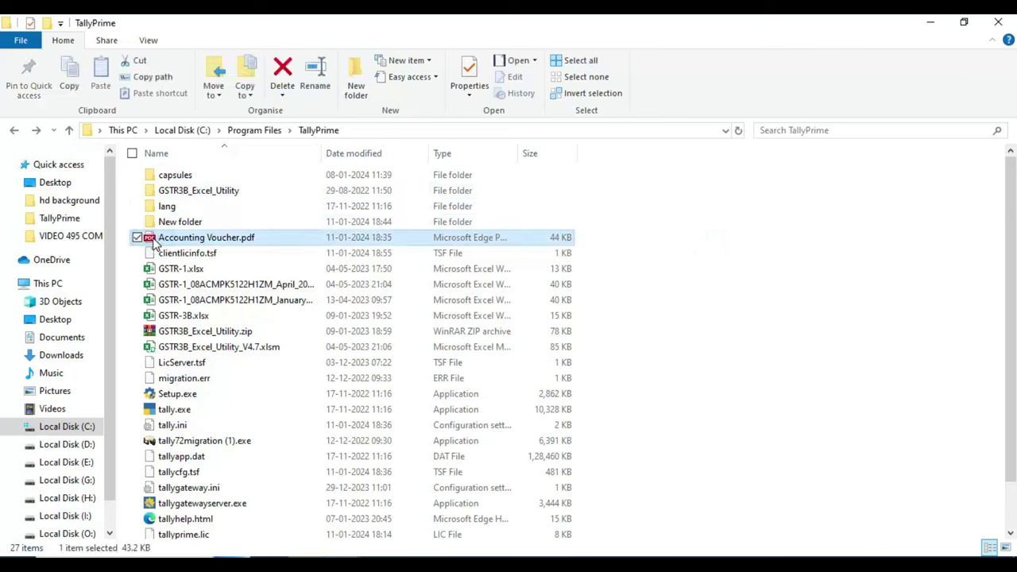
key("Return")
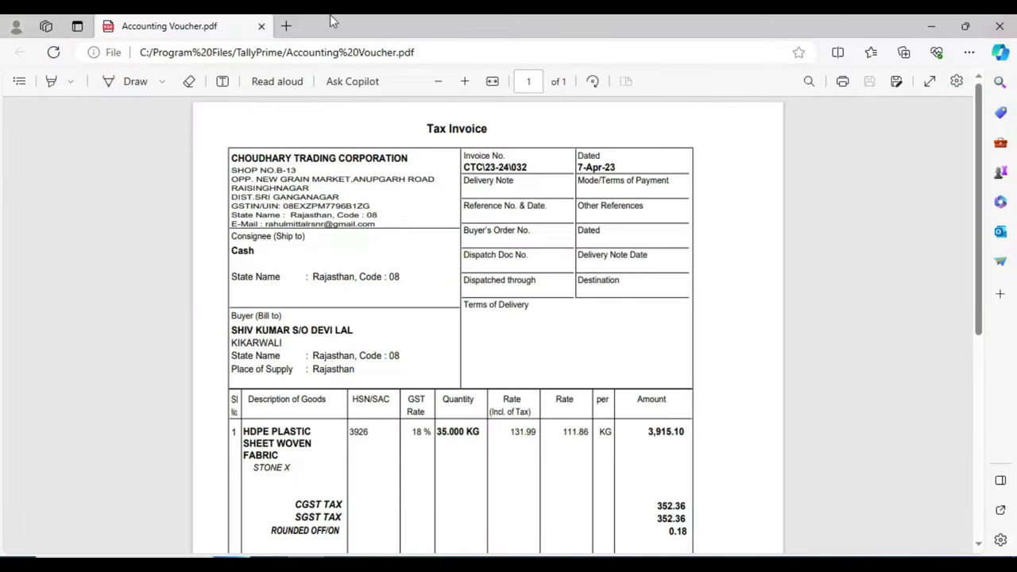
- Close the viewer, delete the old Accounting Voucher.pdf, and return to TallyPrime
left_click(262, 27)
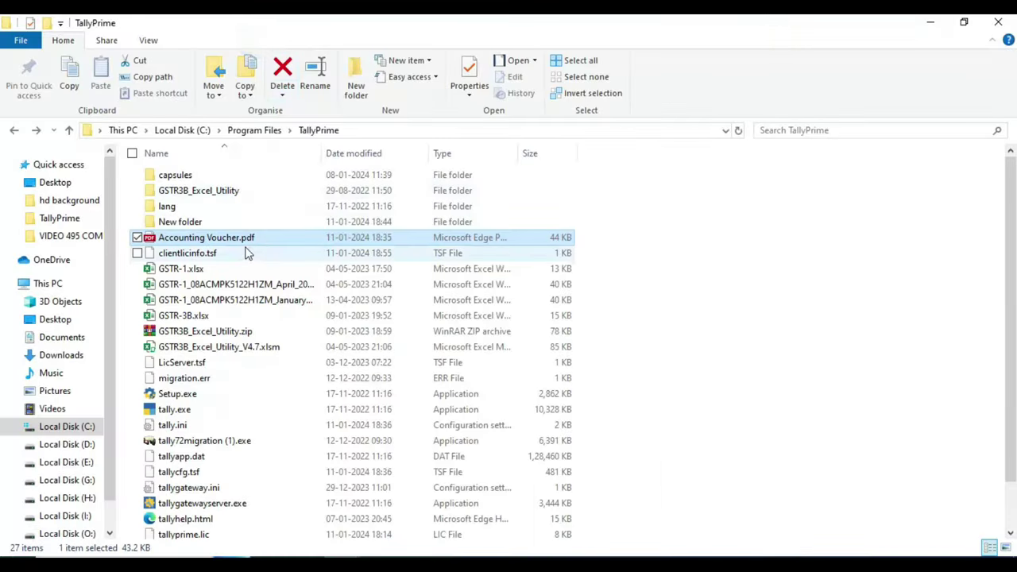
key("Delete")
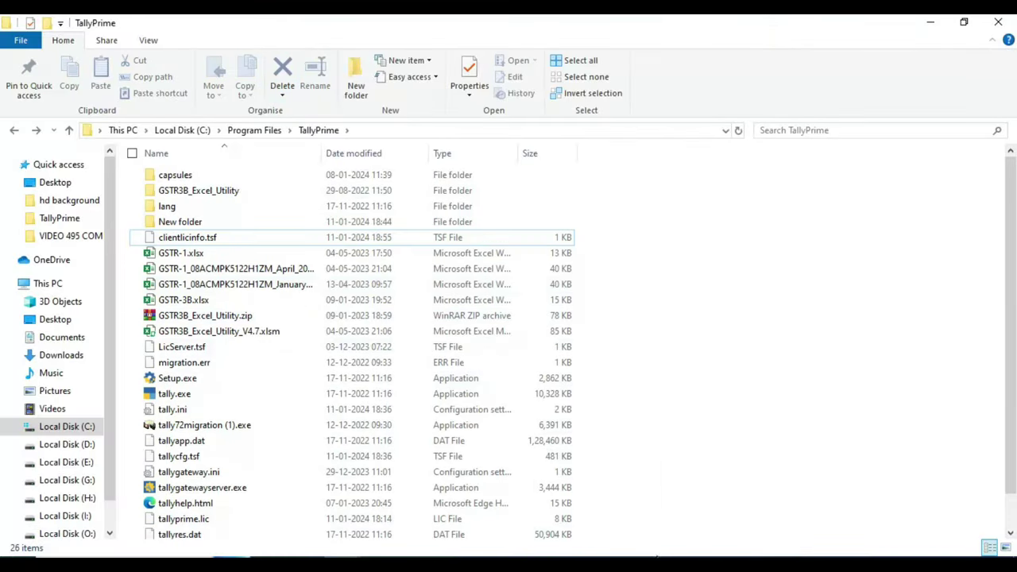
key("alt+Tab")
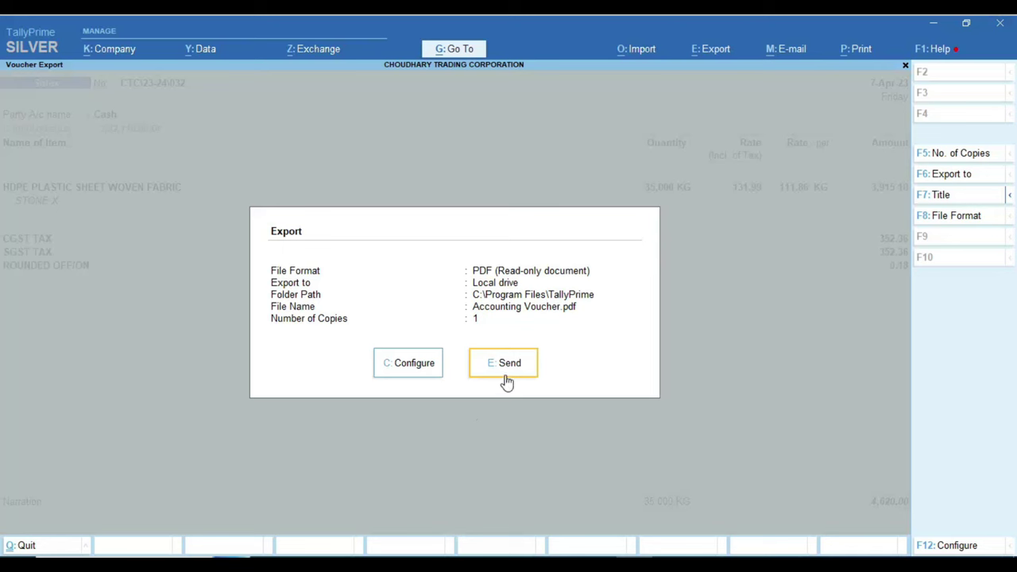
- Export voucher CTC\23-24\032 to a new 44 KB Accounting Voucher.pdf and confirm it in the folder
left_click(513, 364)
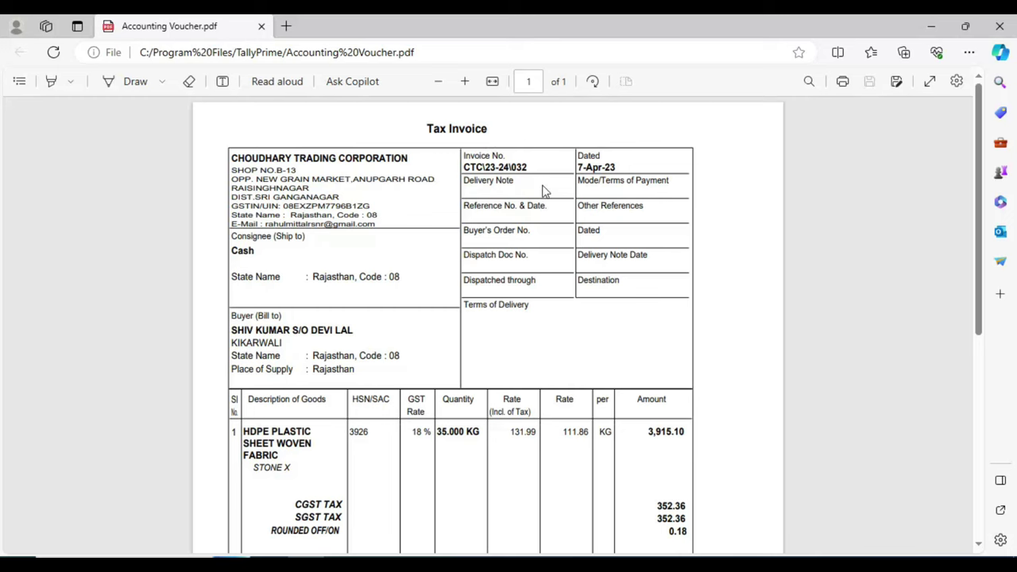
left_click(261, 29)
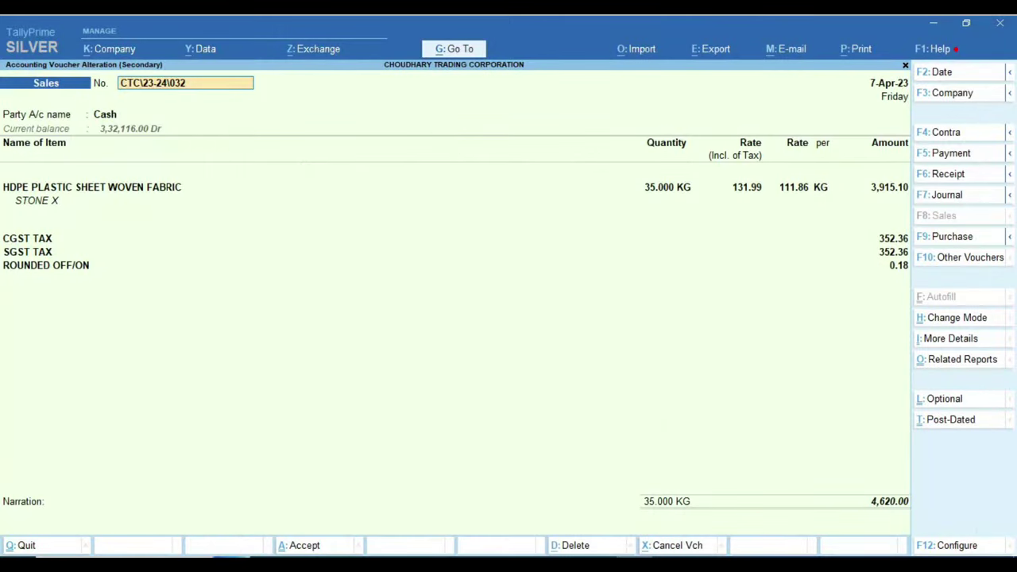
mouse_move(342, 560)
left_click(270, 503)
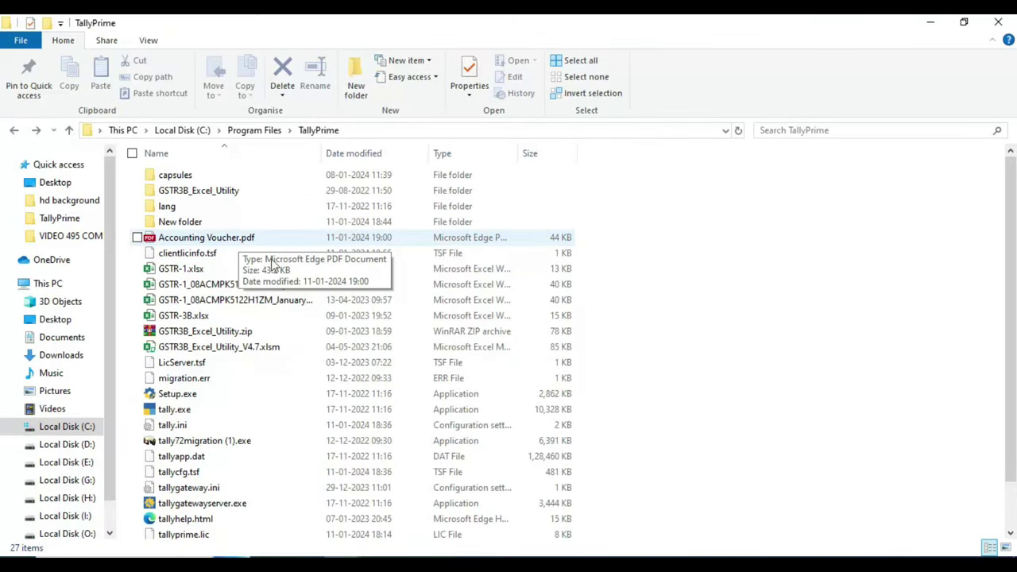
key("alt+Tab")
key("Escape")
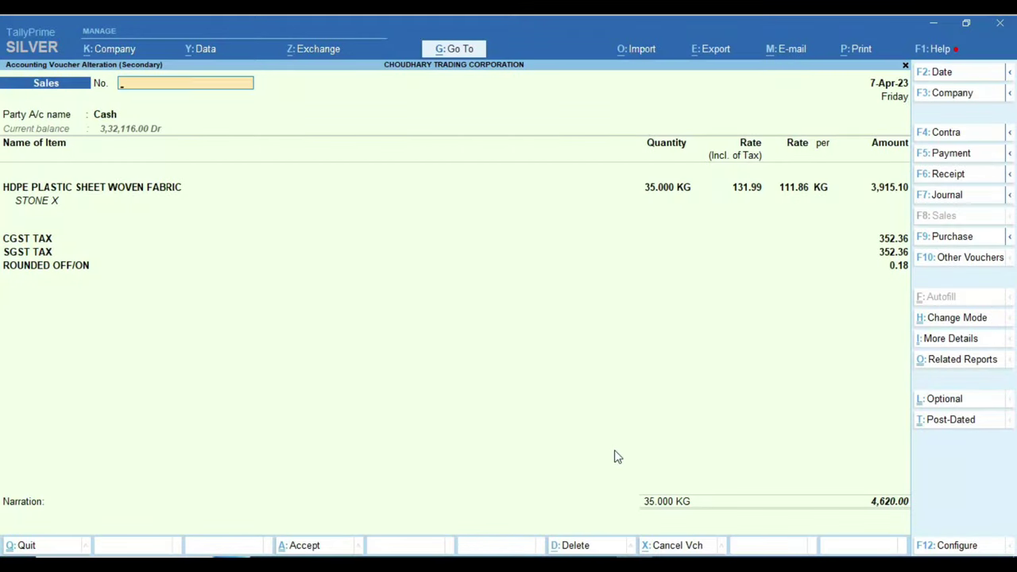
- Open voucher CTC/23-24/033 and export it as a PDF, overwriting Accounting Voucher.pdf
key("Down")
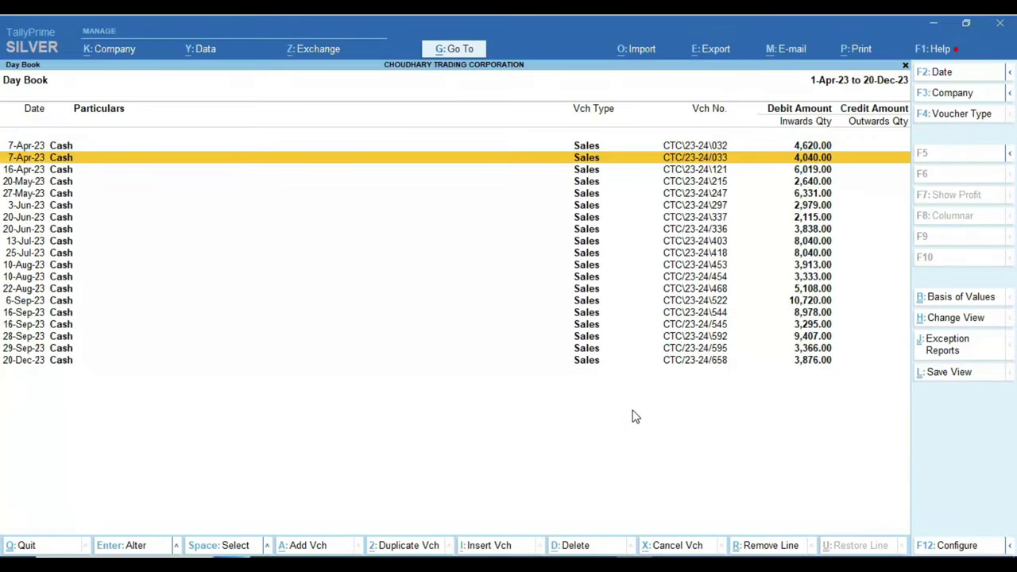
key("Return")
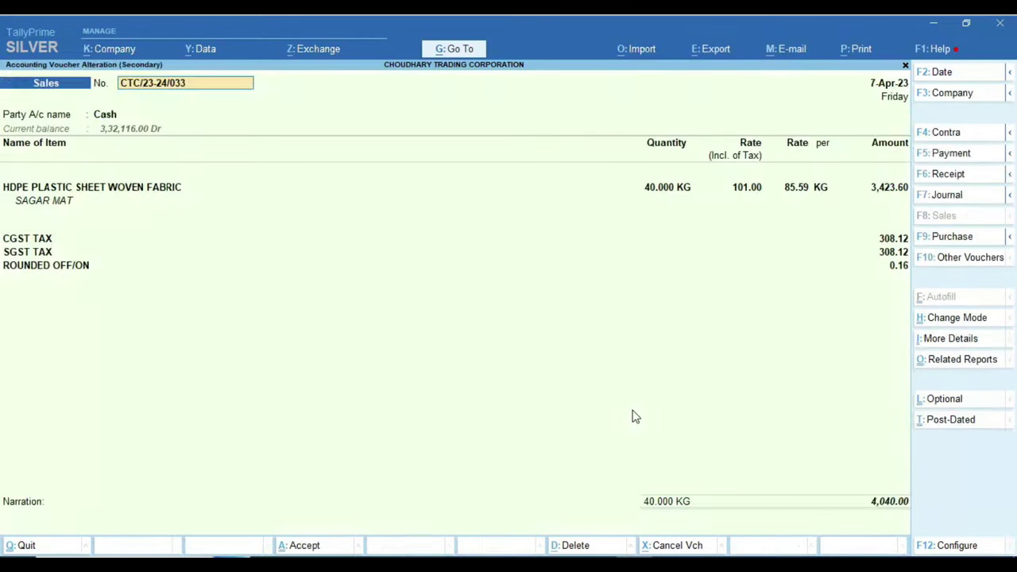
key("ctrl+e")
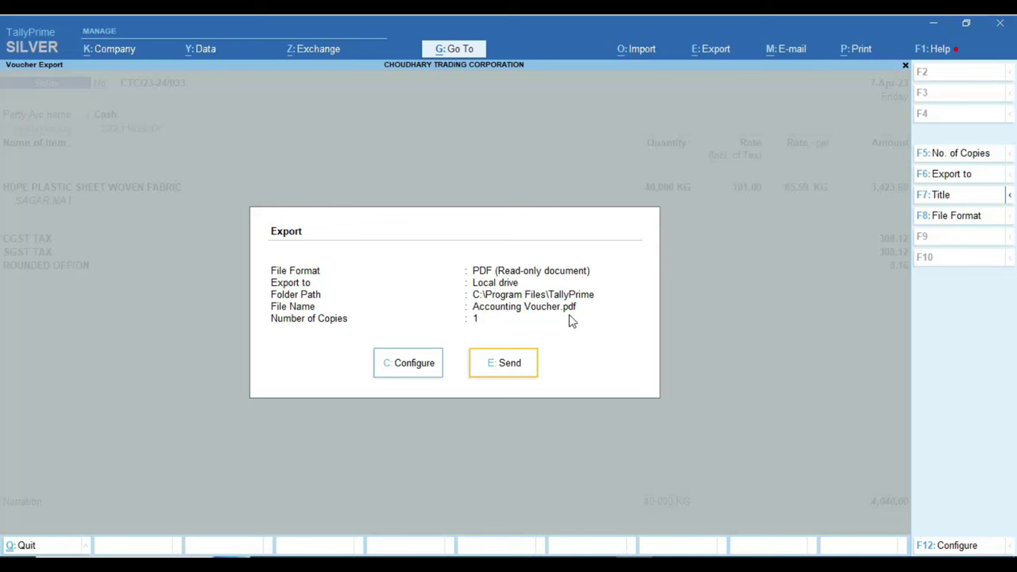
left_click(524, 369)
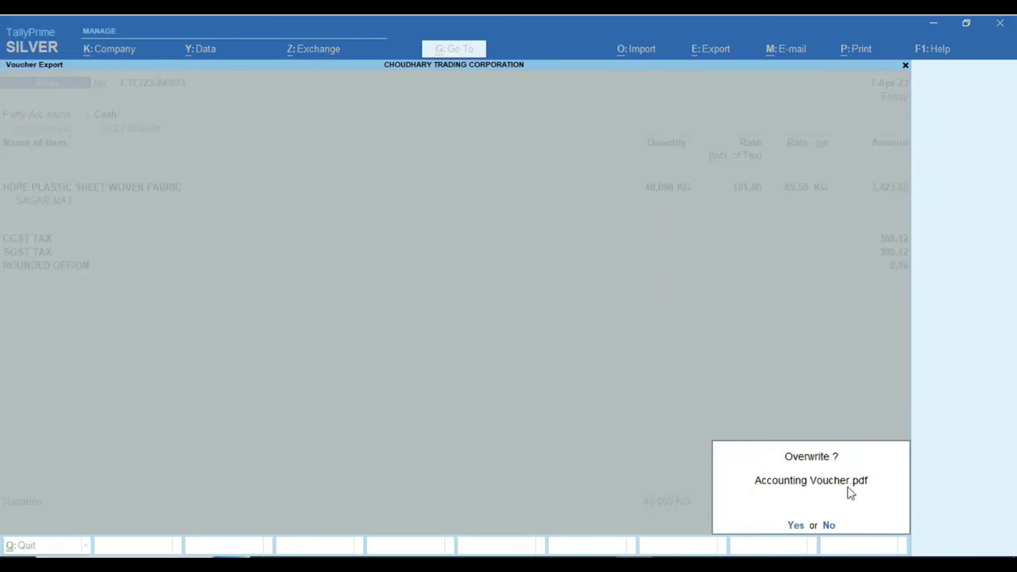
left_click(795, 526)
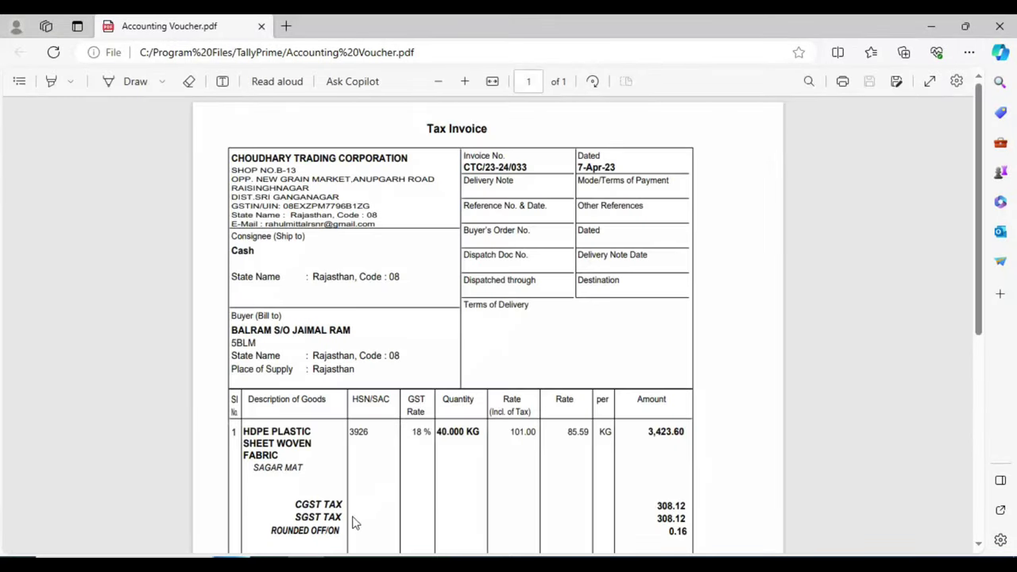
left_click(303, 564)
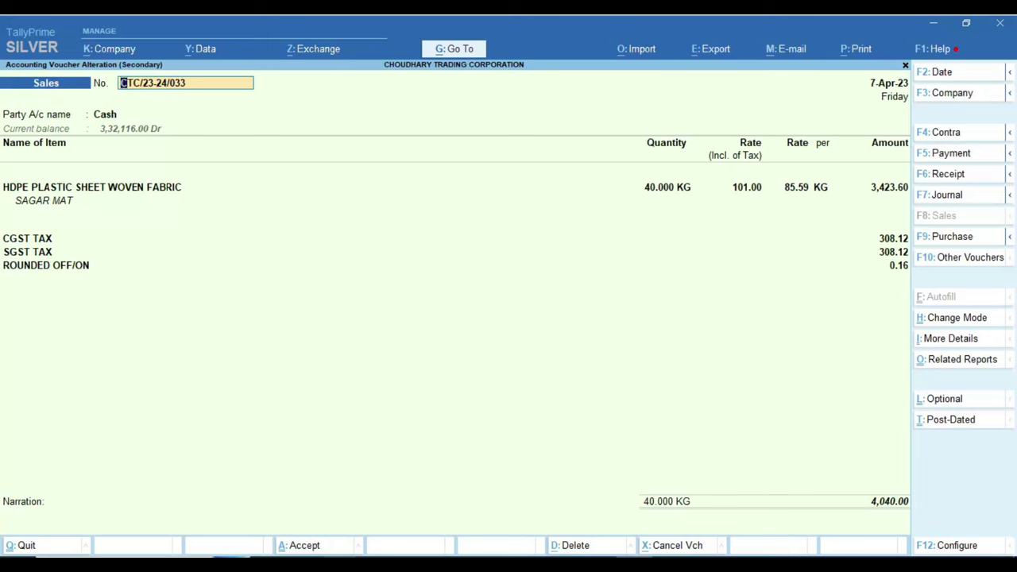
- Look over the exported Accounting Voucher.pdf in its viewer and in the TallyPrime folder
mouse_move(340, 564)
left_click(270, 515)
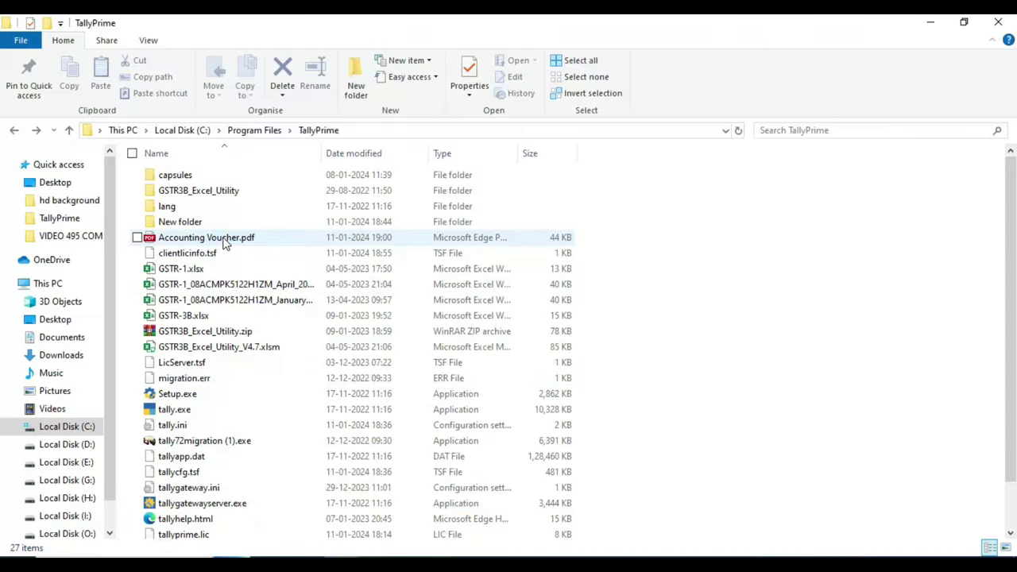
mouse_move(305, 564)
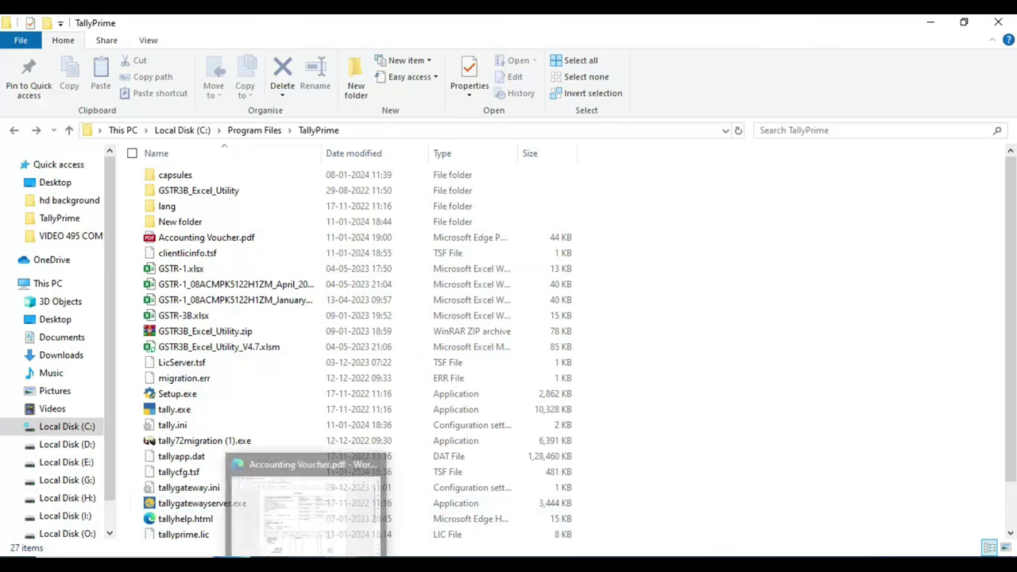
left_click(319, 507)
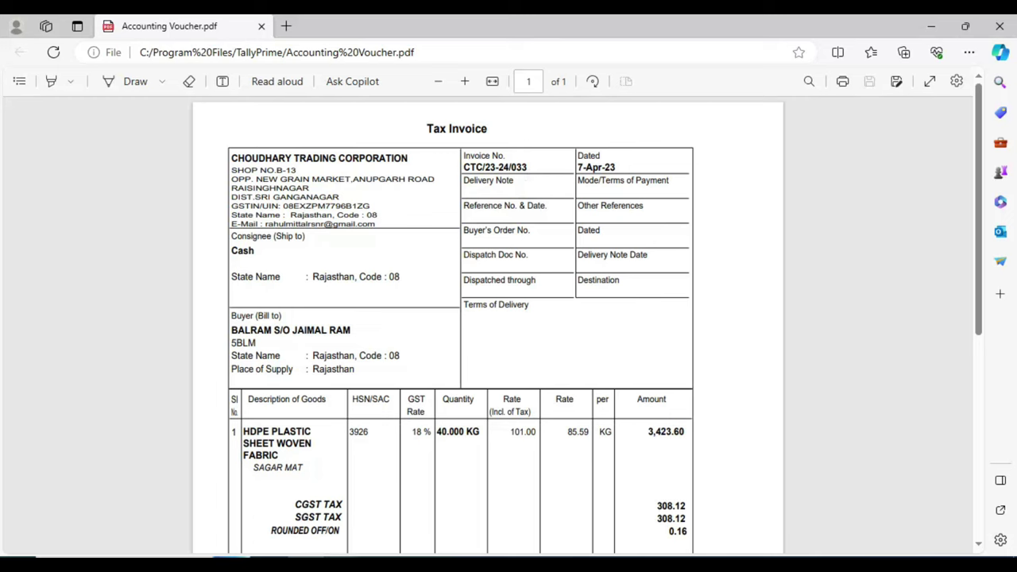
mouse_move(307, 565)
mouse_move(341, 564)
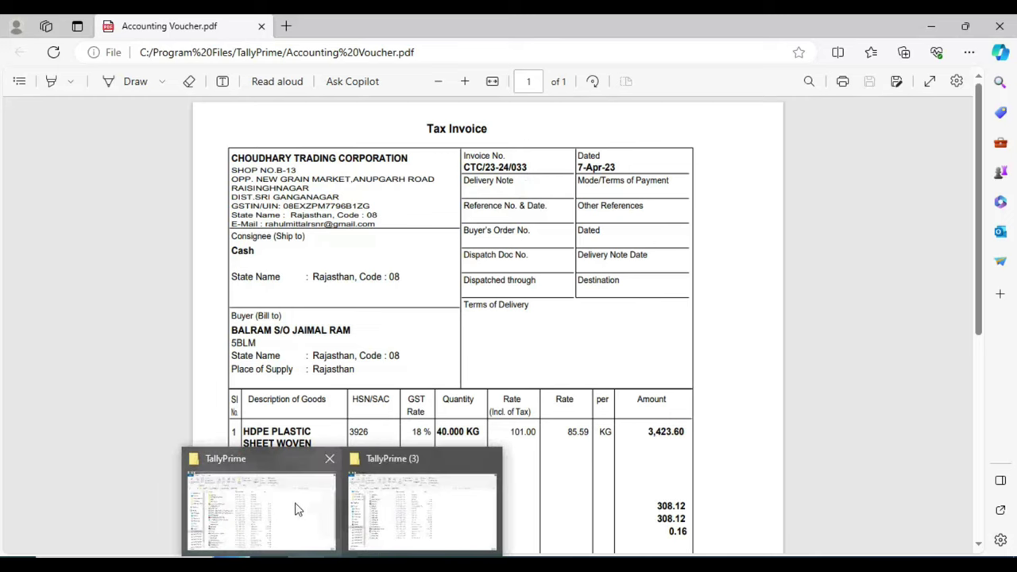
left_click(291, 499)
- Rename Accounting Voucher.pdf to Accounting VoucherGGFR.pdf and go back to TallyPrime EDU
left_click(188, 237)
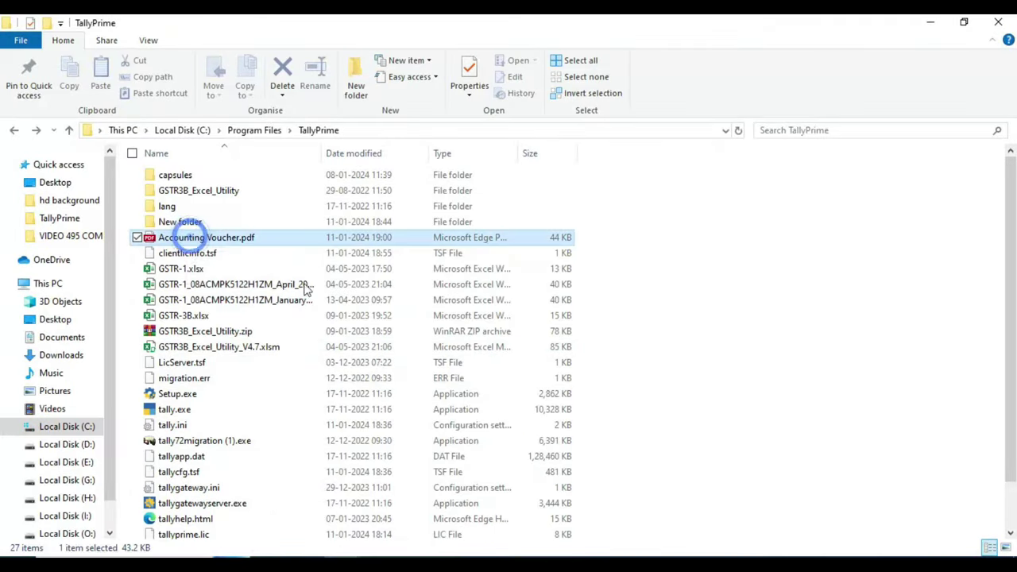
key("F2")
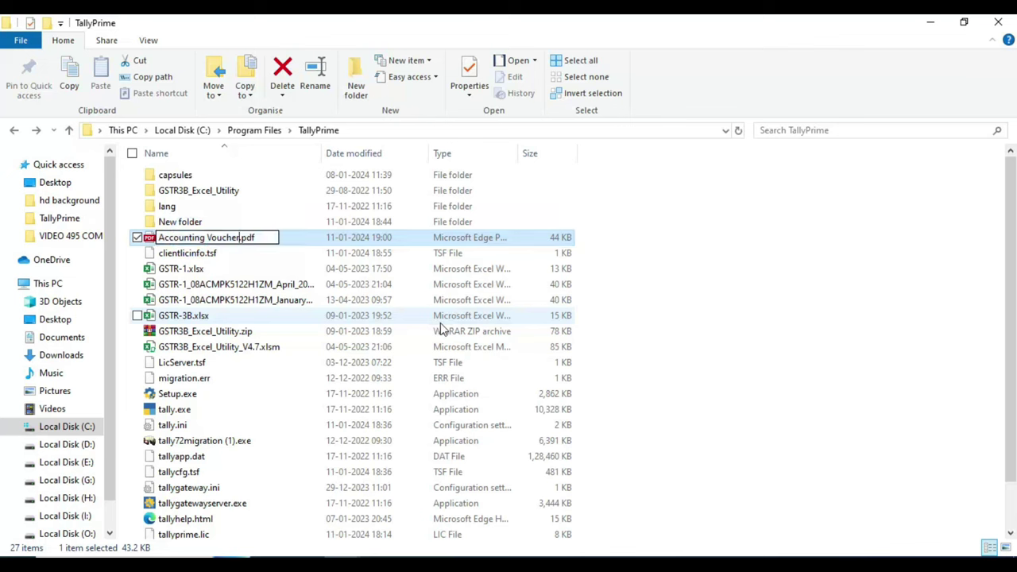
type("GGFR")
key("Return")
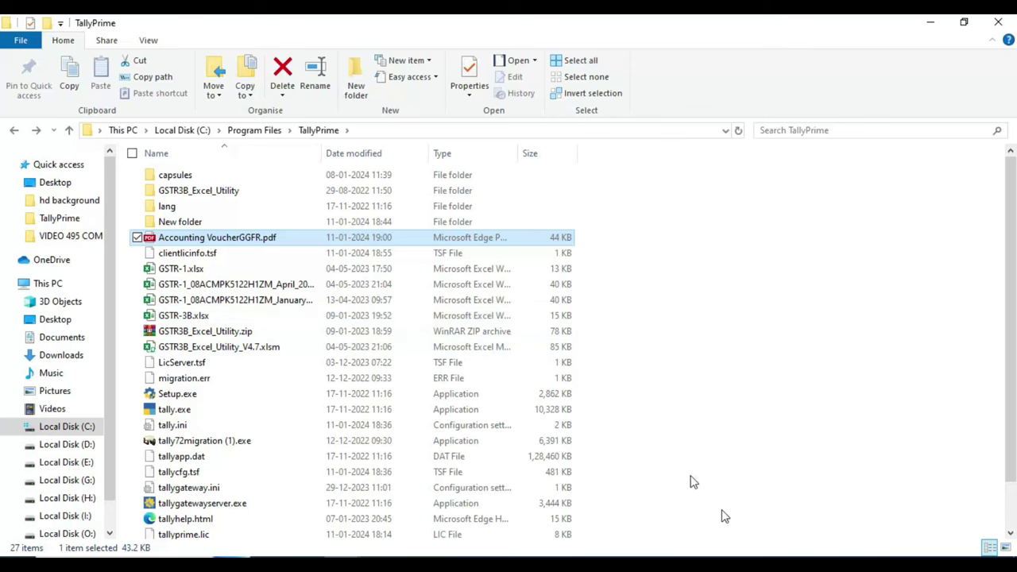
mouse_move(671, 564)
left_click(673, 508)
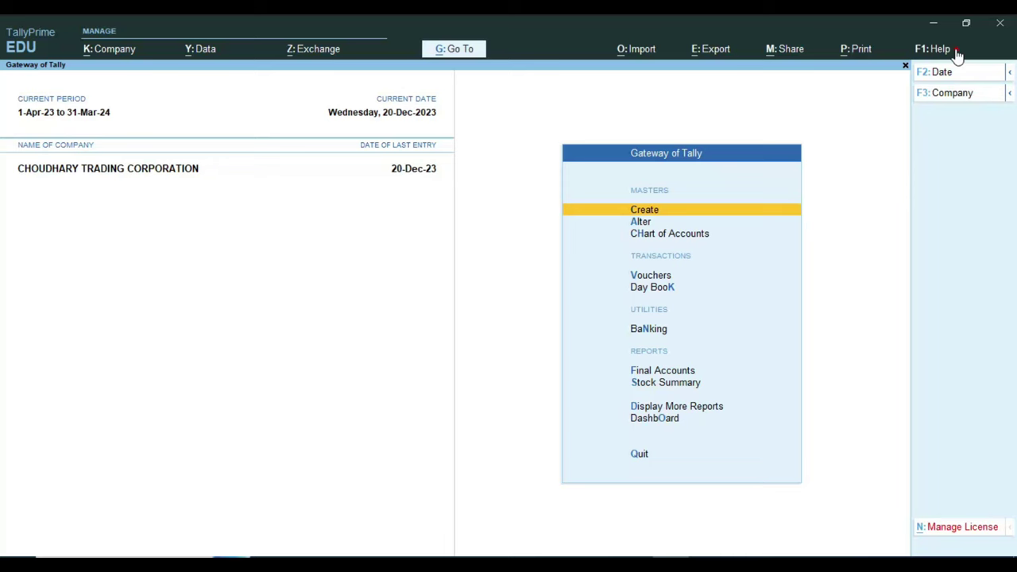
- Show the EDU Day Book for 1-Apr-23 to 20-Dec-23 and open voucher CTC\23-24\032
key("k")
key("F2")
key("BackSpace")
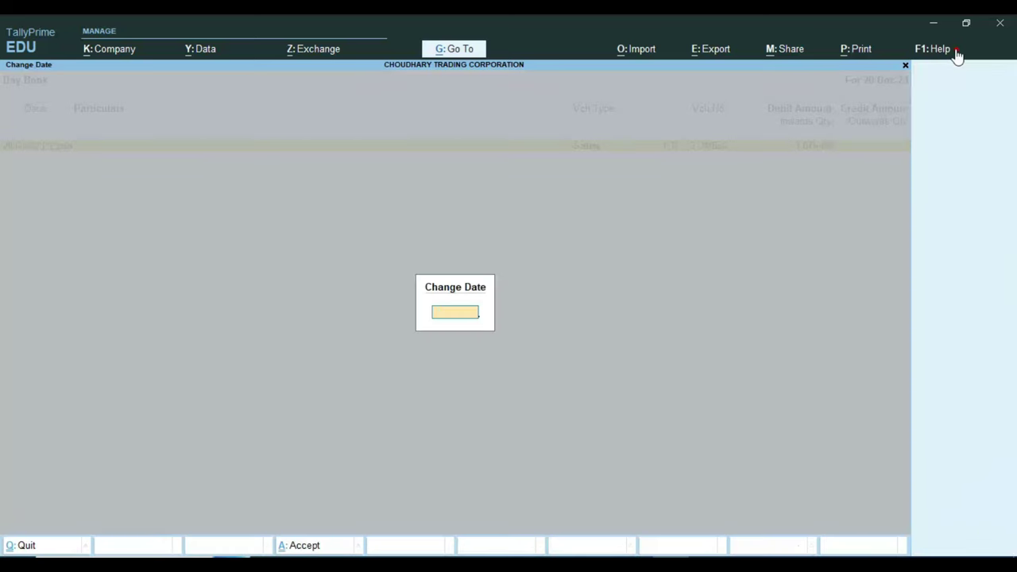
key("Return")
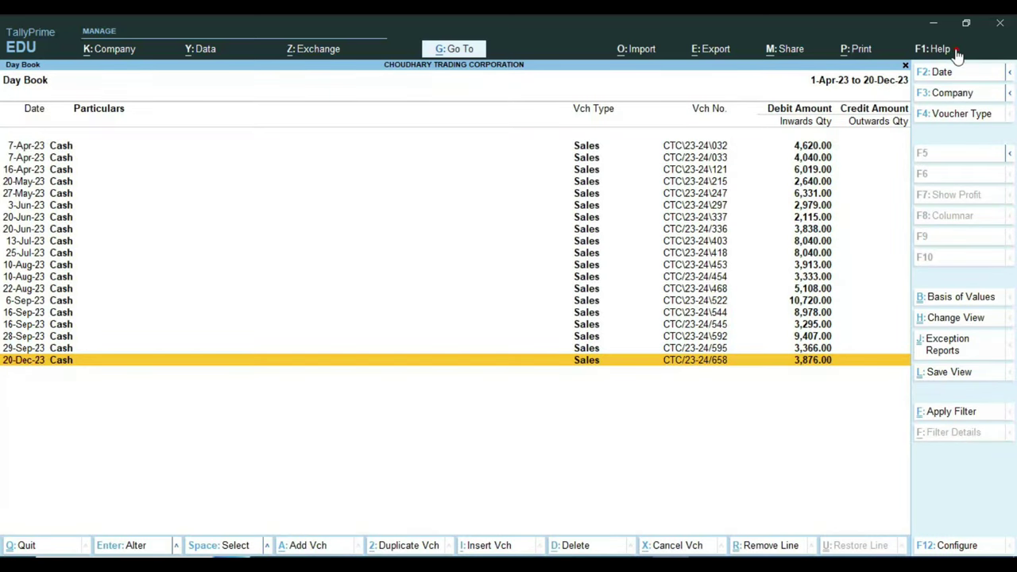
key("Home")
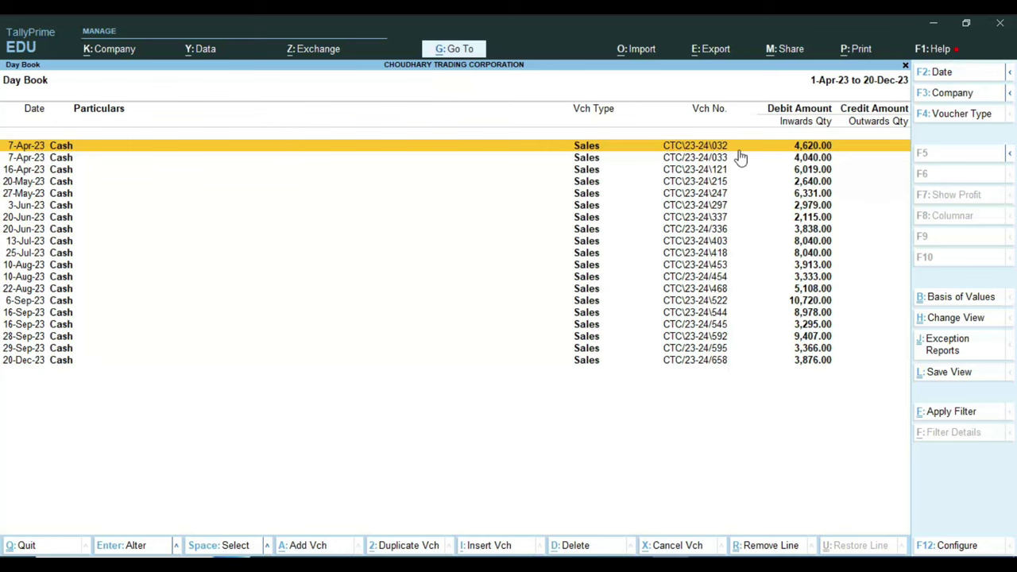
key("Return")
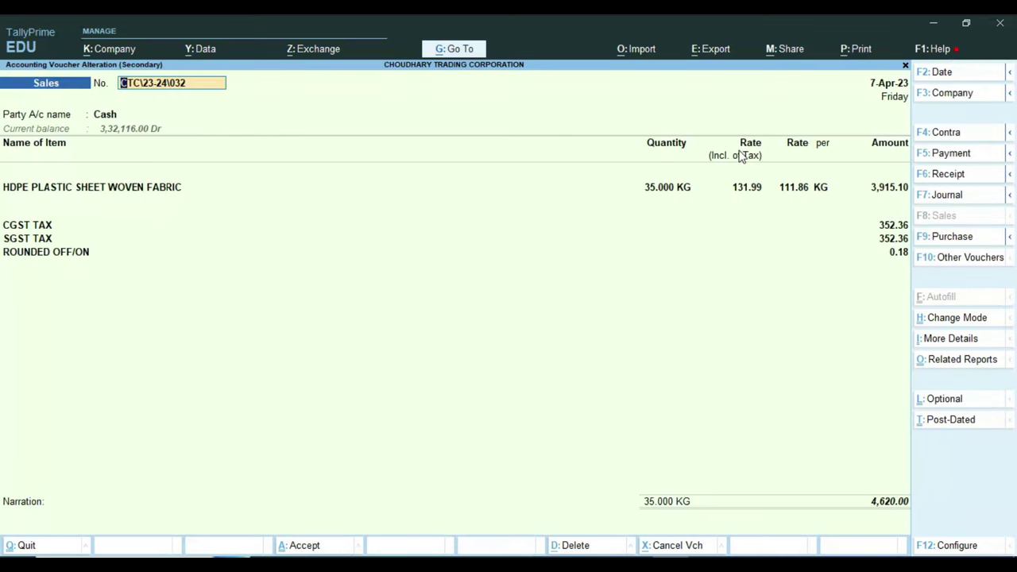
- Export the voucher as Sales_CTC_23-24_032.pdf, close the old PDF tab, and return to the Day Book
key("alt+e")
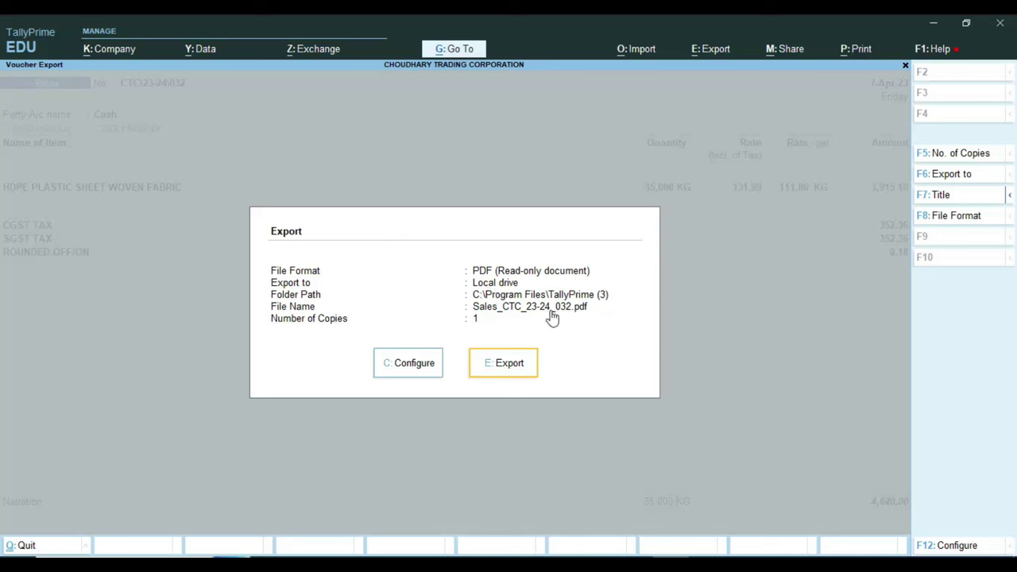
left_click(529, 370)
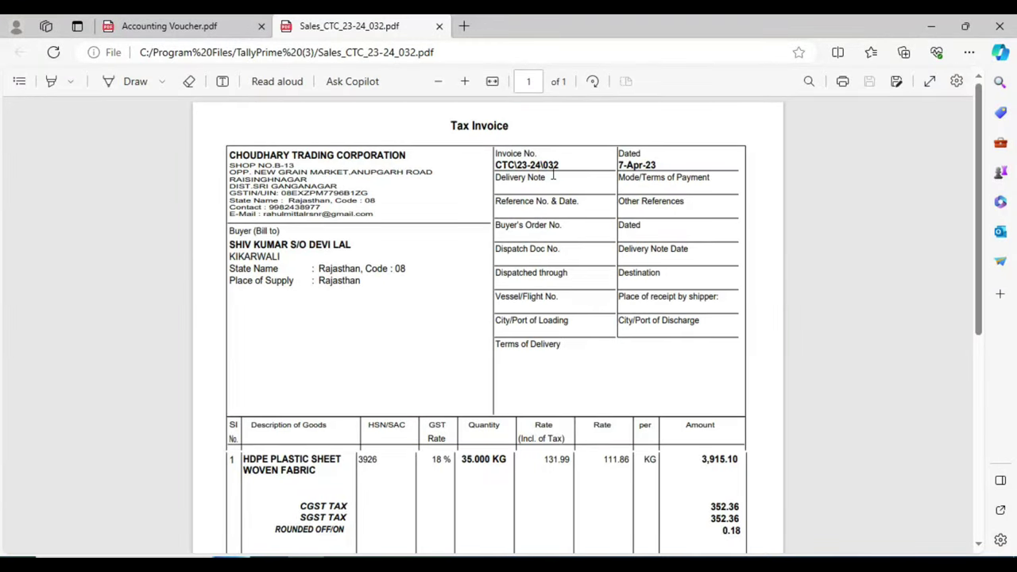
left_click(261, 29)
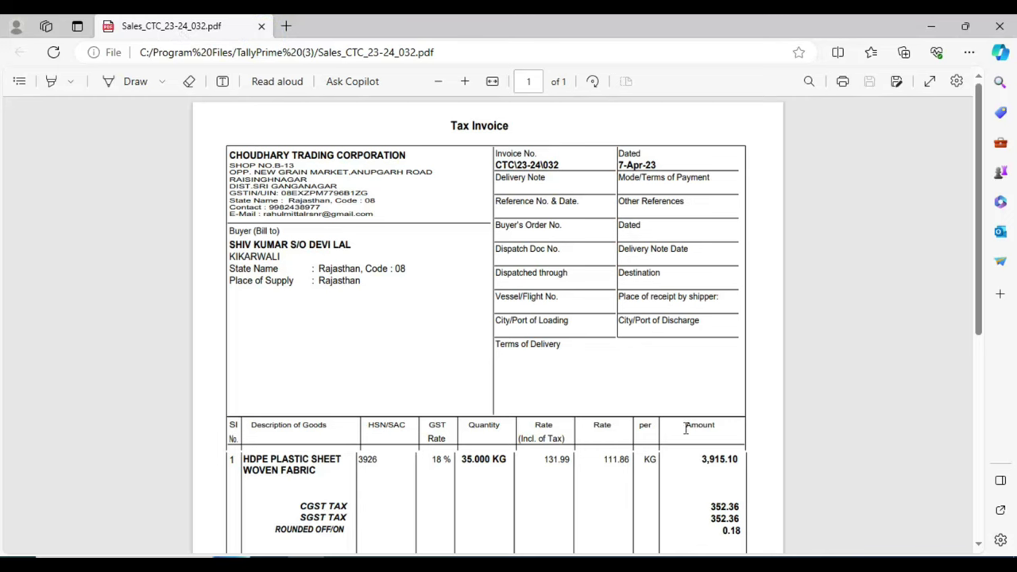
mouse_move(670, 558)
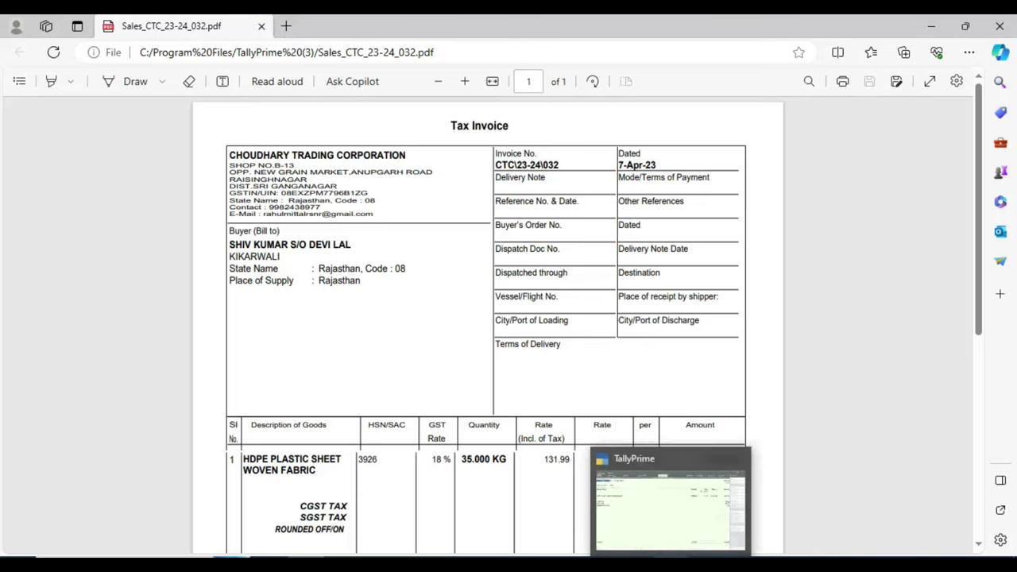
left_click(670, 513)
key("Escape")
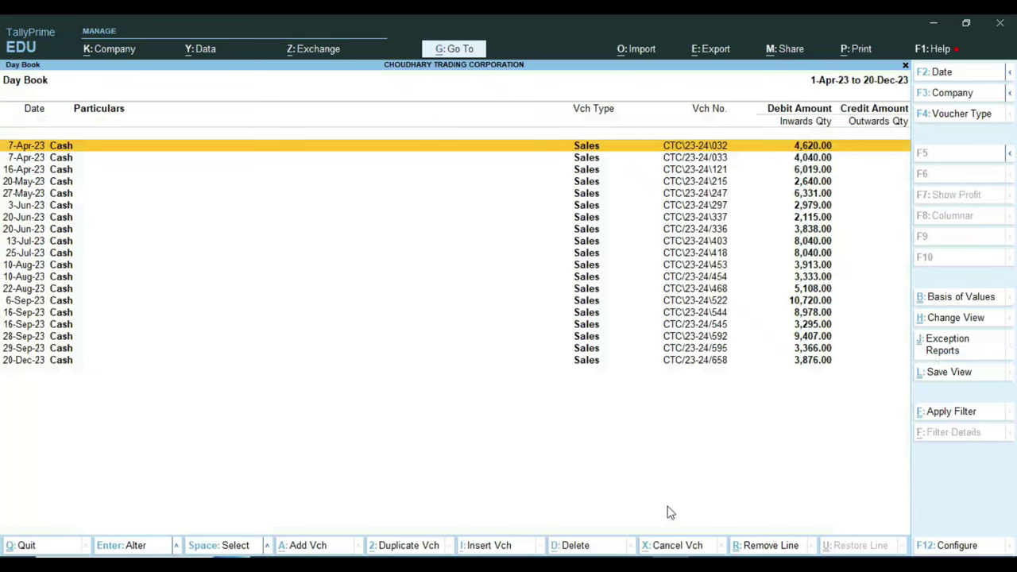
- Export voucher CTC/23-24/033 as Sales_CTC_23-24_033.pdf and view the TallyPrime (3) folder
key("Down")
key("Return")
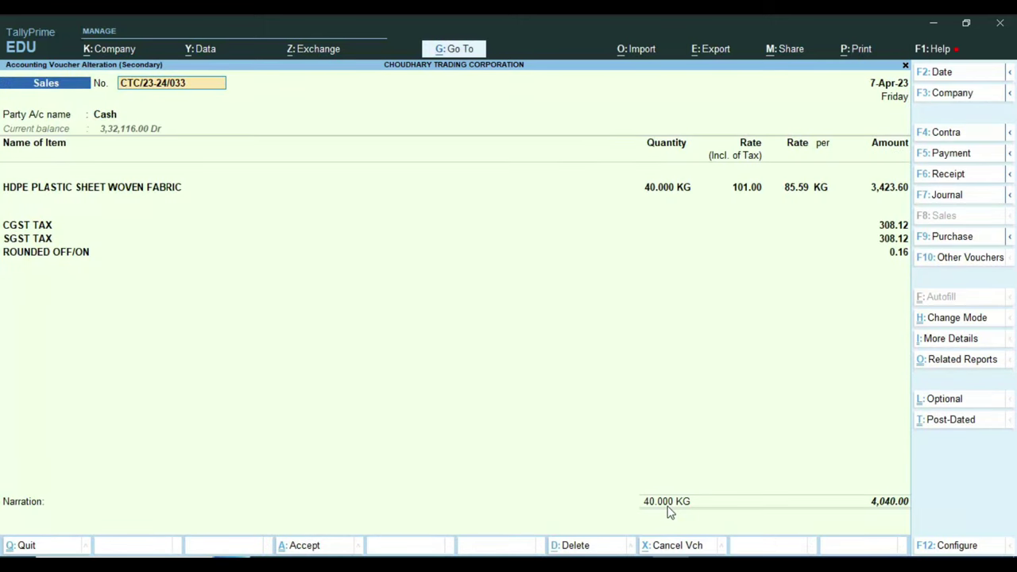
key("alt+e")
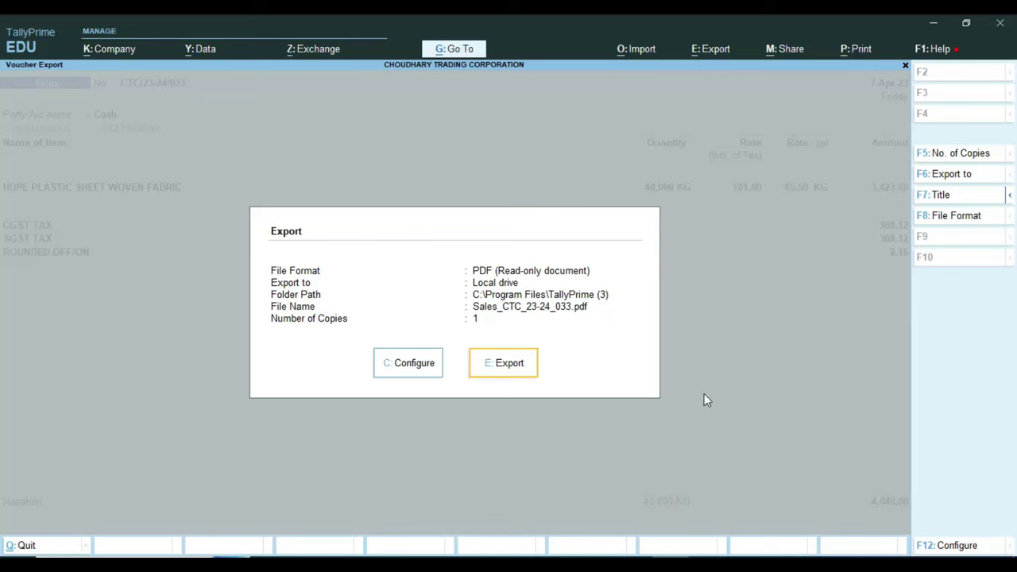
key("Return")
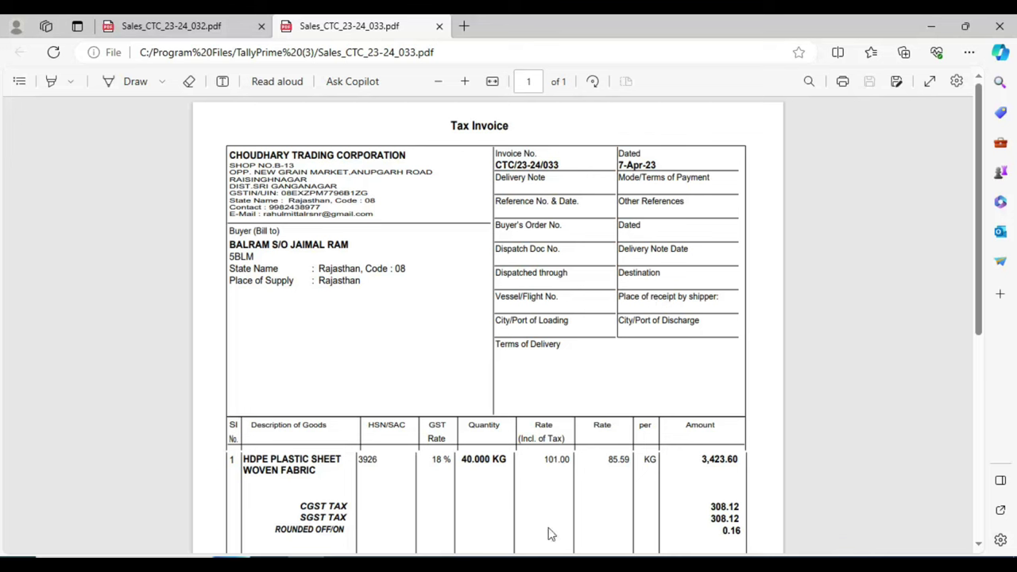
mouse_move(342, 561)
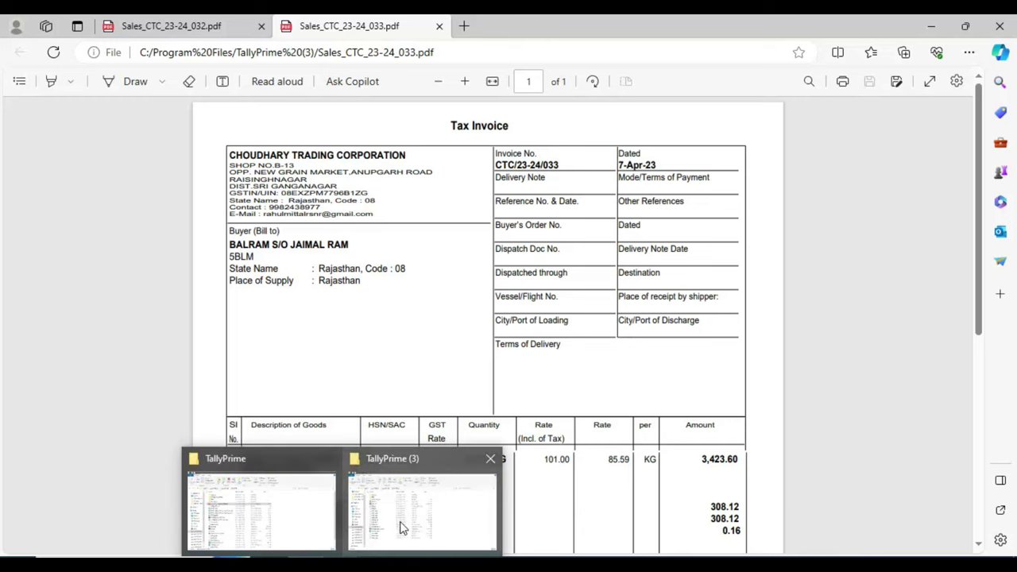
left_click(427, 513)
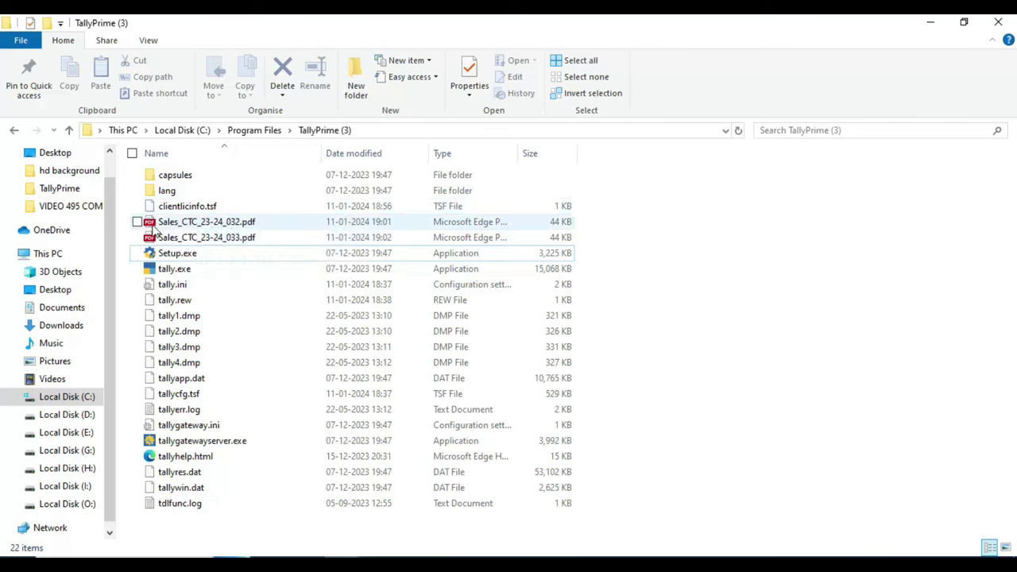
- Check Sales_CTC_23-24_032.pdf and Sales_CTC_23-24_033.pdf, then view Accounting VoucherGGFR.pdf in the TallyPrime folder
left_click(162, 226)
left_click(150, 239)
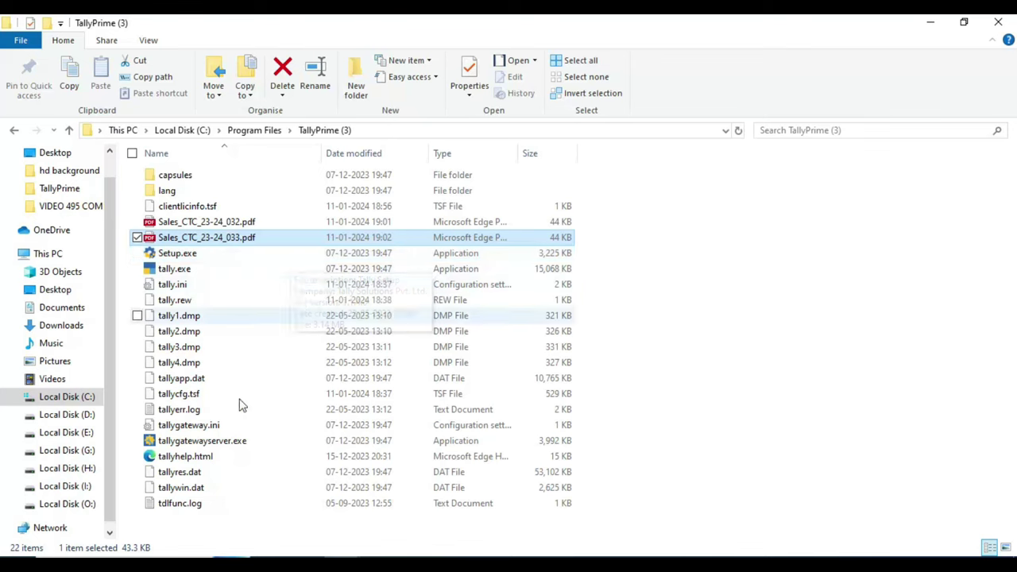
left_click(262, 515)
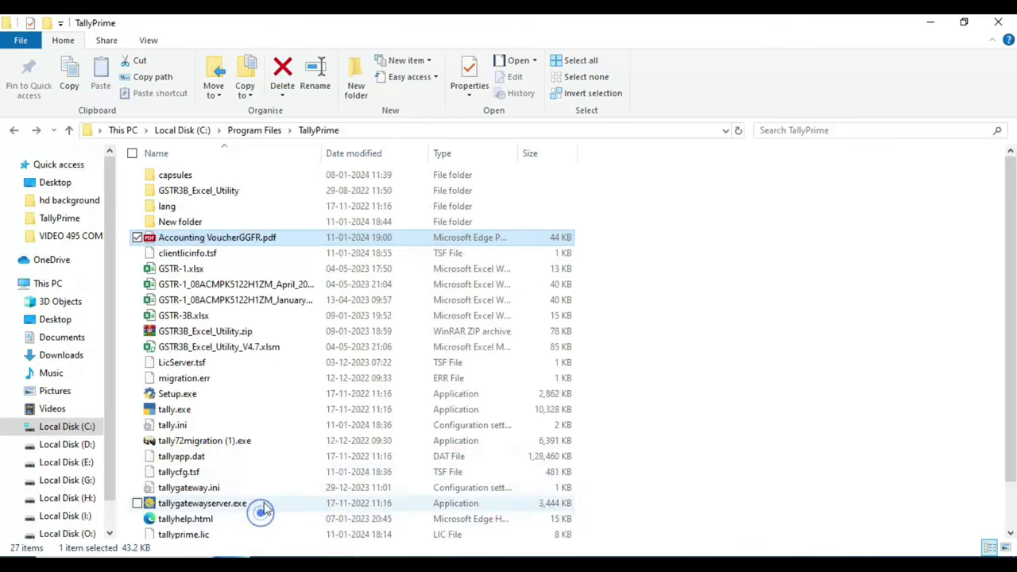